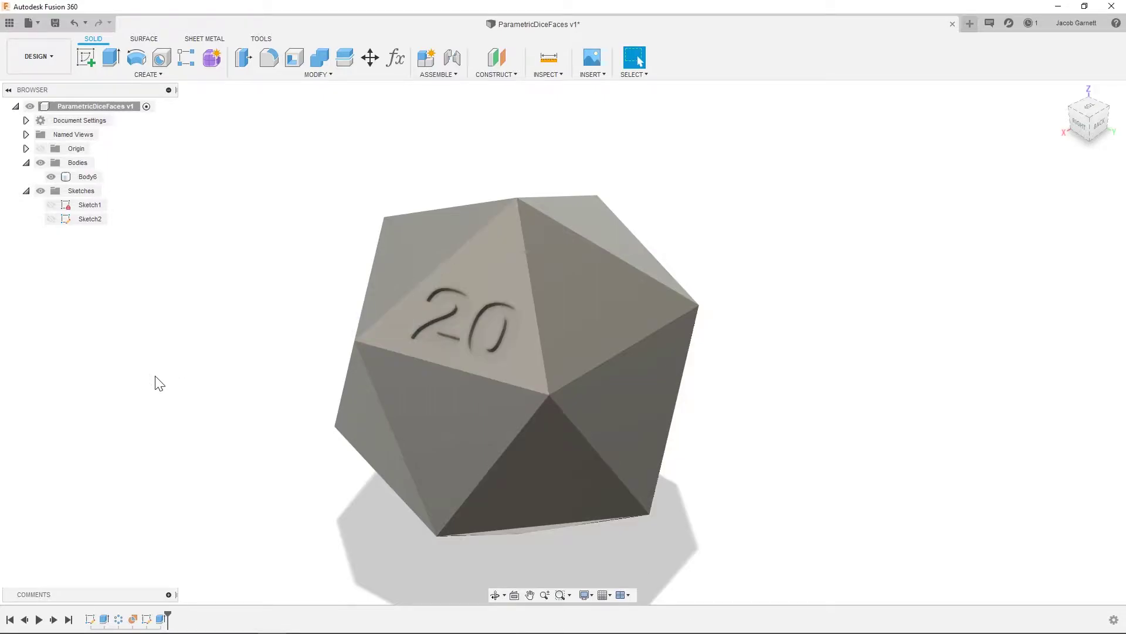
- Change the SideLength parameter from 13 mm to 14 mm and close the parameters table
{"action": "key", "text": "ctrl+shift+p"}
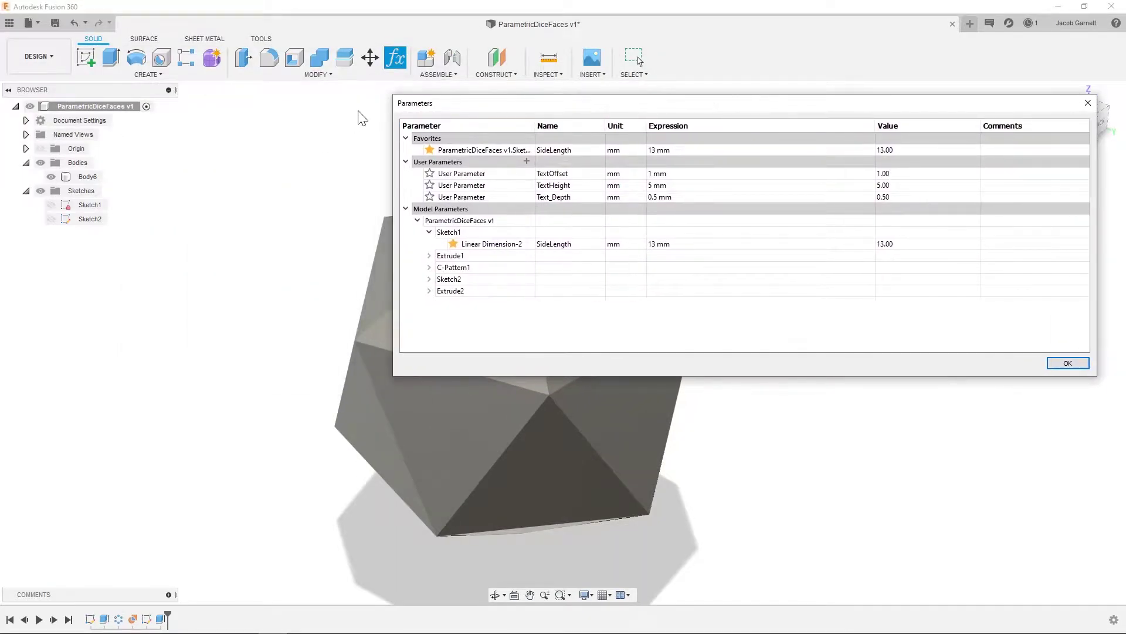
{"action": "left_click_drag", "start_coordinate": [393, 95], "coordinate": [630, 86]}
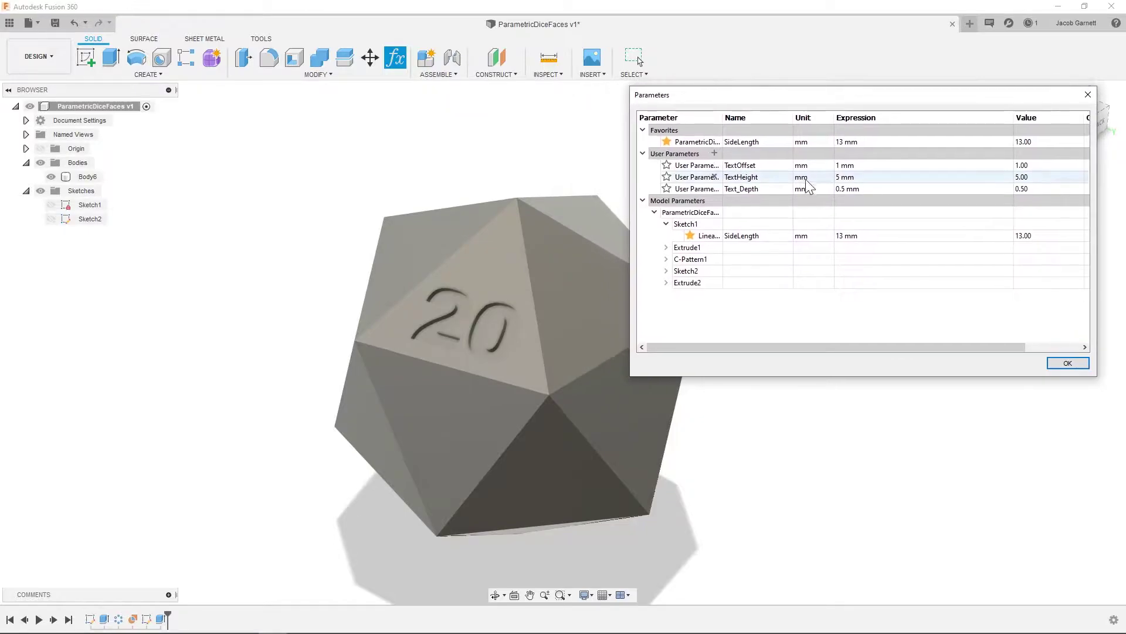
{"action": "left_click", "coordinate": [847, 142]}
{"action": "left_click", "coordinate": [848, 141]}
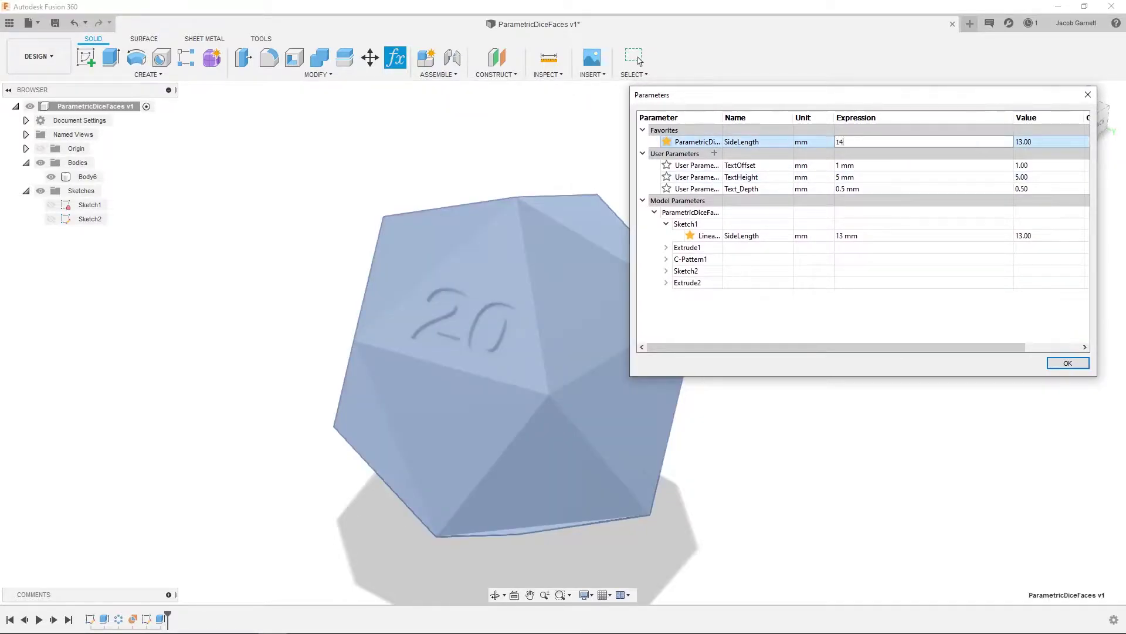
{"action": "type", "text": "14"}
{"action": "key", "text": "Return"}
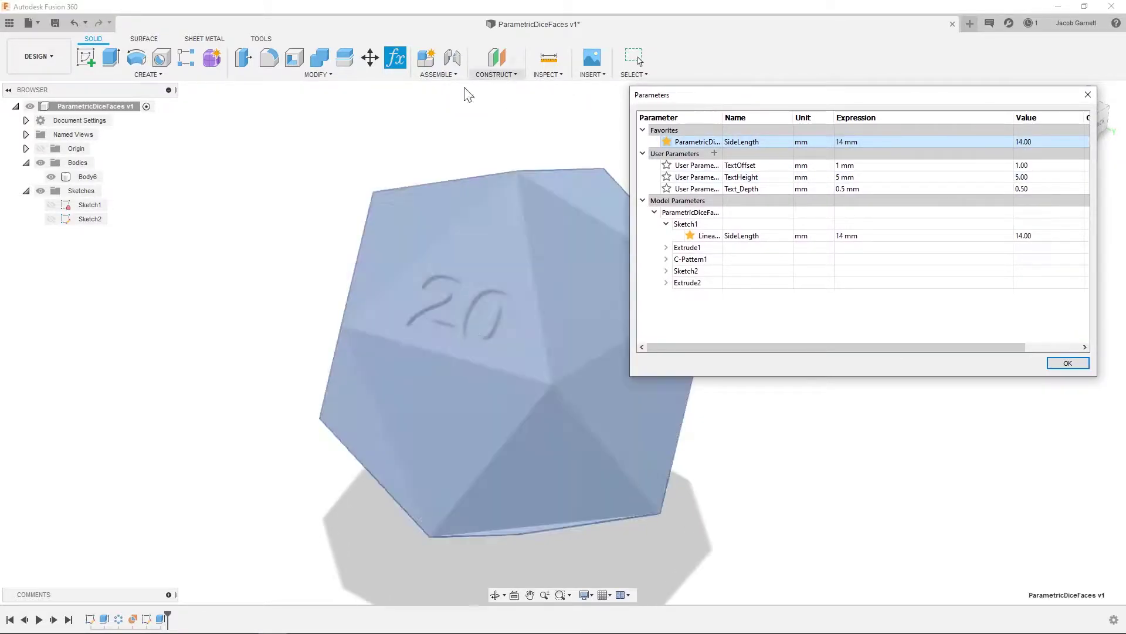
{"action": "left_click", "coordinate": [468, 213]}
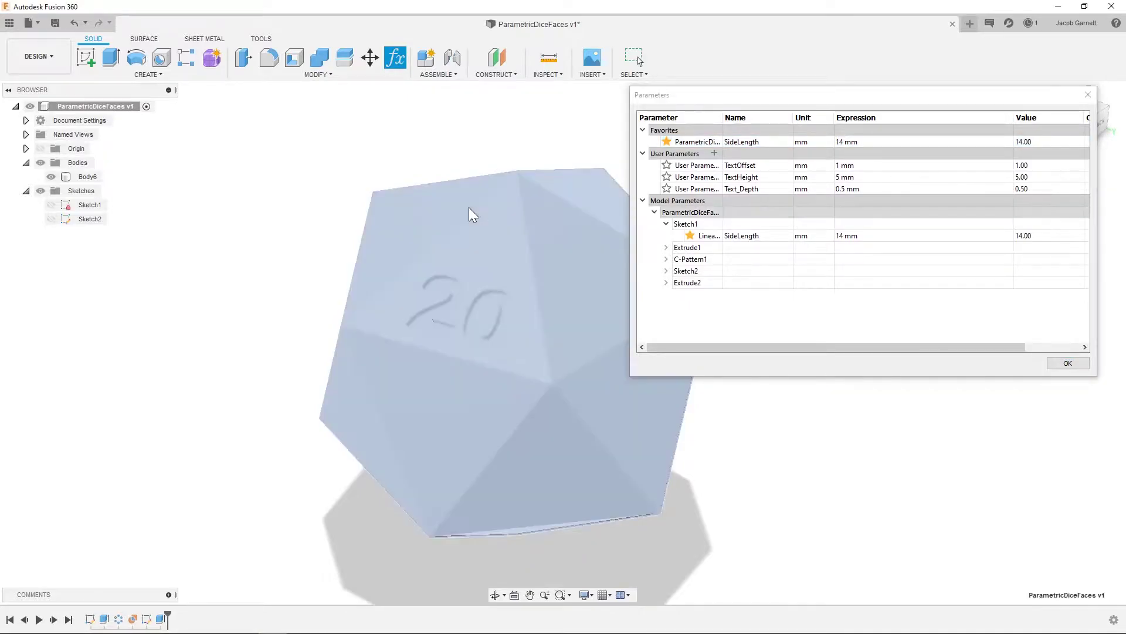
{"action": "left_click", "coordinate": [920, 211]}
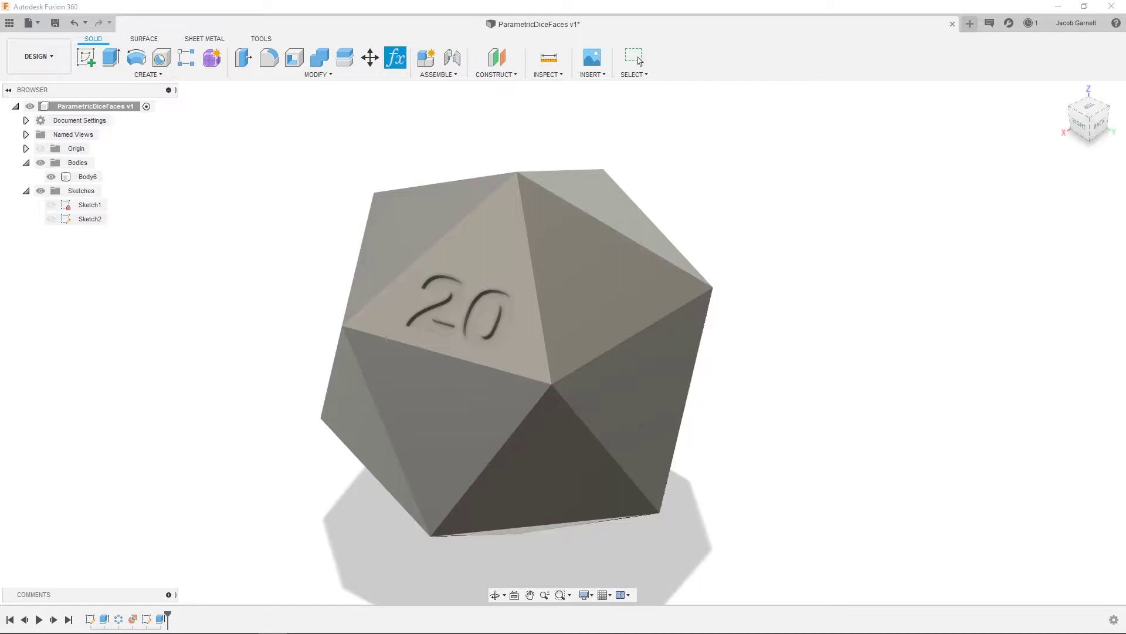
- Move the parameters window, collapse Model Parameters, and apply a 1.5 mm TextOffset
{"action": "left_click_drag", "start_coordinate": [618, 151], "coordinate": [758, 84]}
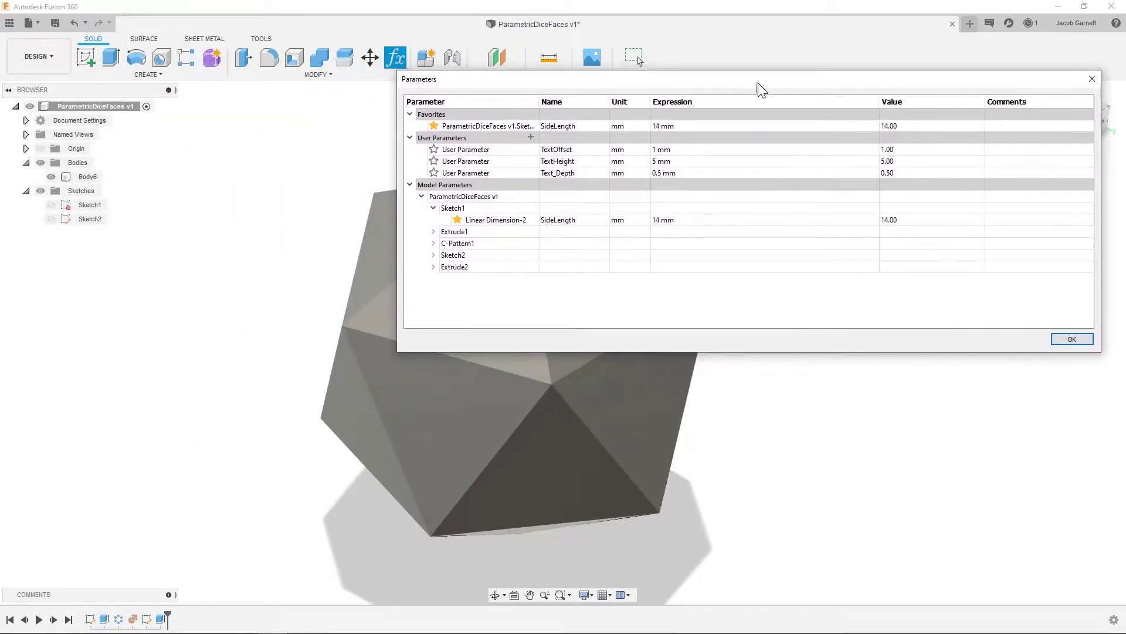
{"action": "mouse_move", "coordinate": [684, 87]}
{"action": "left_mouse_down"}
{"action": "mouse_move", "coordinate": [296, 271]}
{"action": "mouse_move", "coordinate": [334, 332]}
{"action": "mouse_move", "coordinate": [309, 365]}
{"action": "left_mouse_up"}
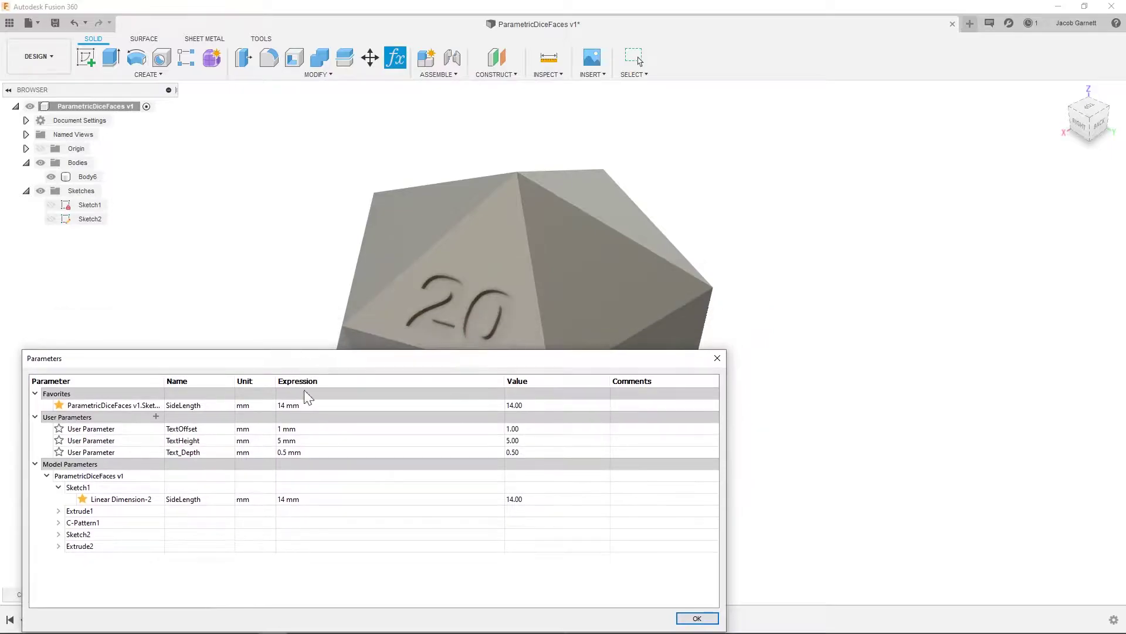
{"action": "left_click", "coordinate": [47, 475]}
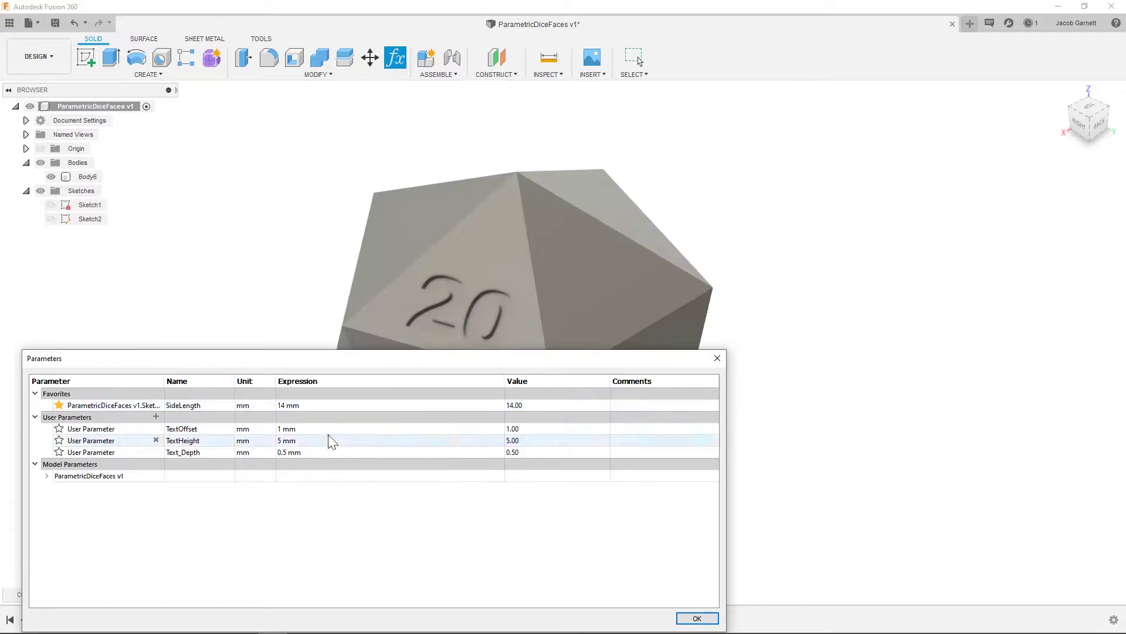
{"action": "double_click", "coordinate": [311, 429]}
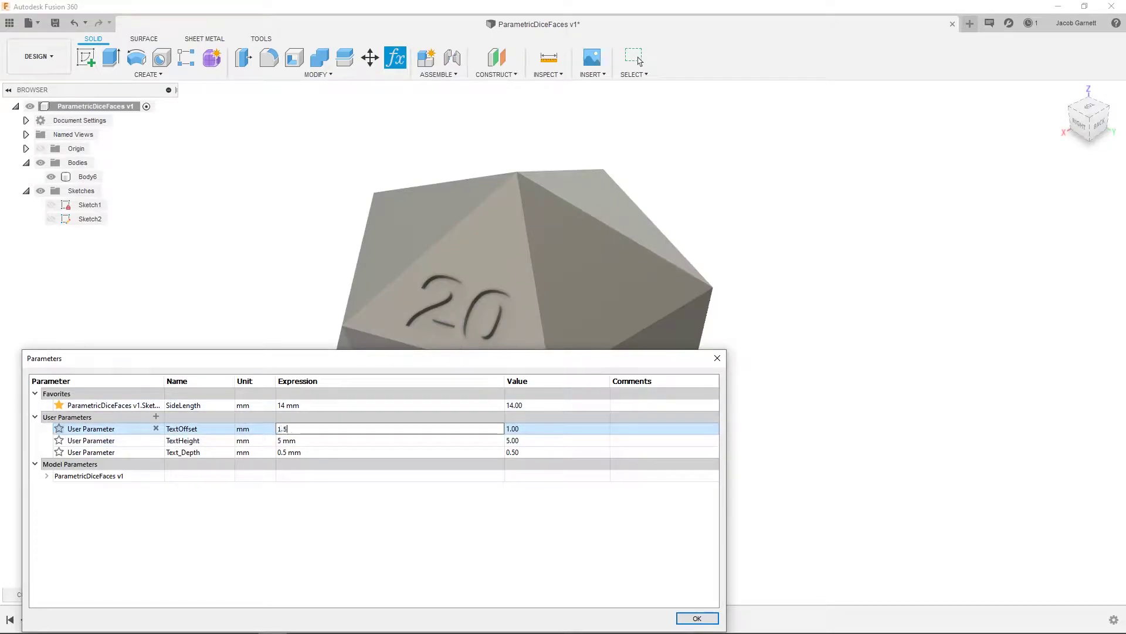
{"action": "key", "text": "Return"}
- Try TextOffset values of 2, 0.5 and 0.75 mm, then restore it to 1 mm
{"action": "double_click", "coordinate": [326, 433]}
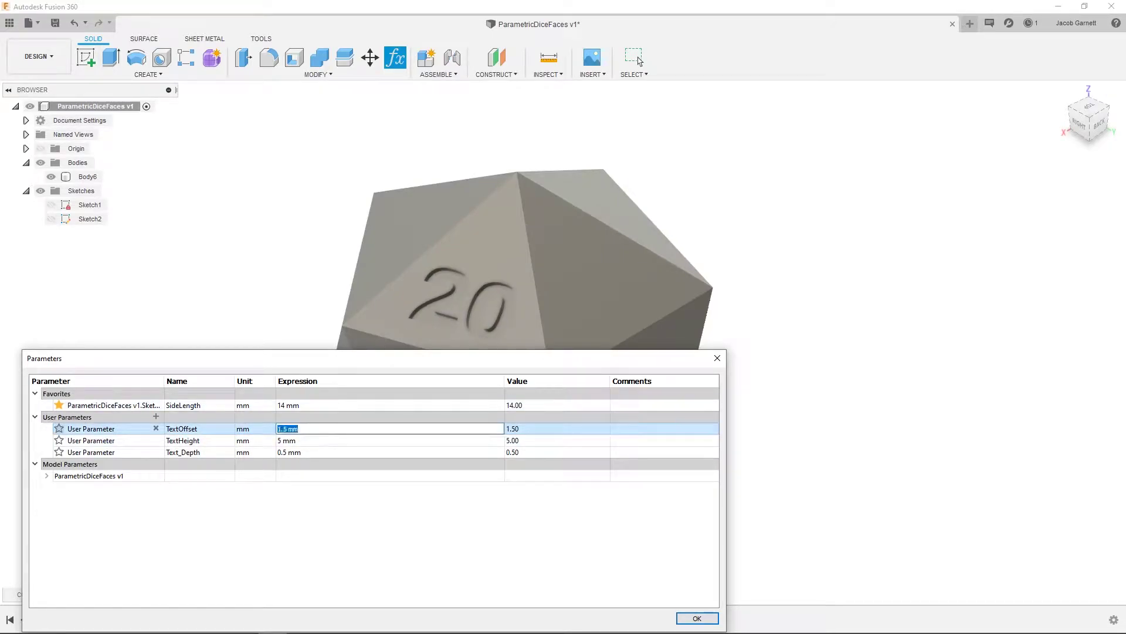
{"action": "type", "text": "2"}
{"action": "key", "text": "Return"}
{"action": "double_click", "coordinate": [326, 432]}
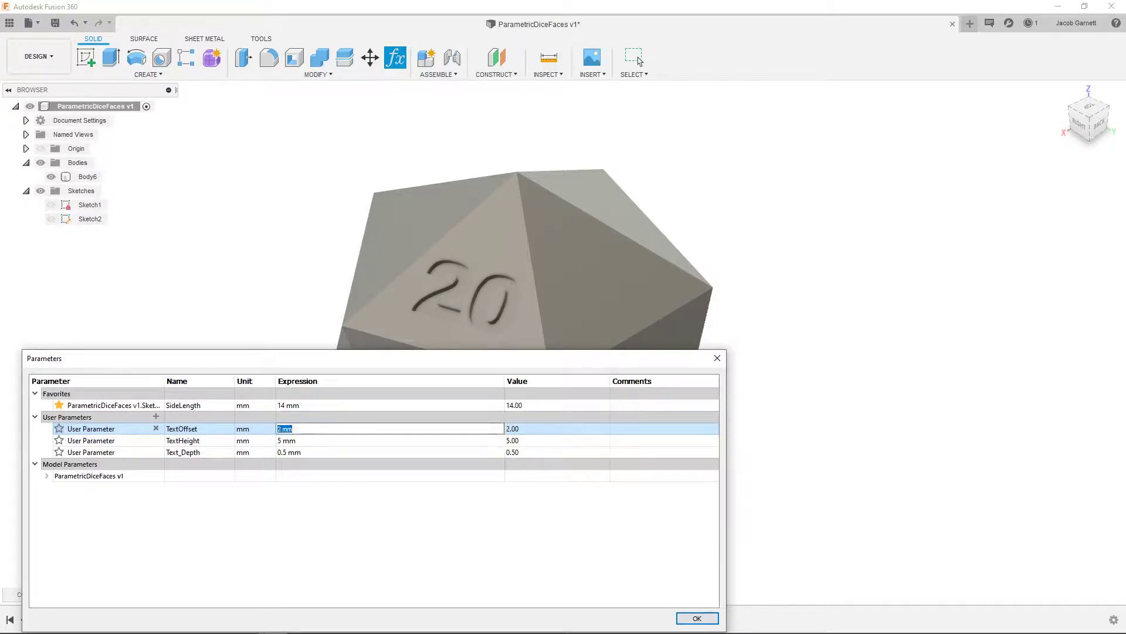
{"action": "type", "text": "0.5"}
{"action": "key", "text": "Return"}
{"action": "double_click", "coordinate": [321, 432]}
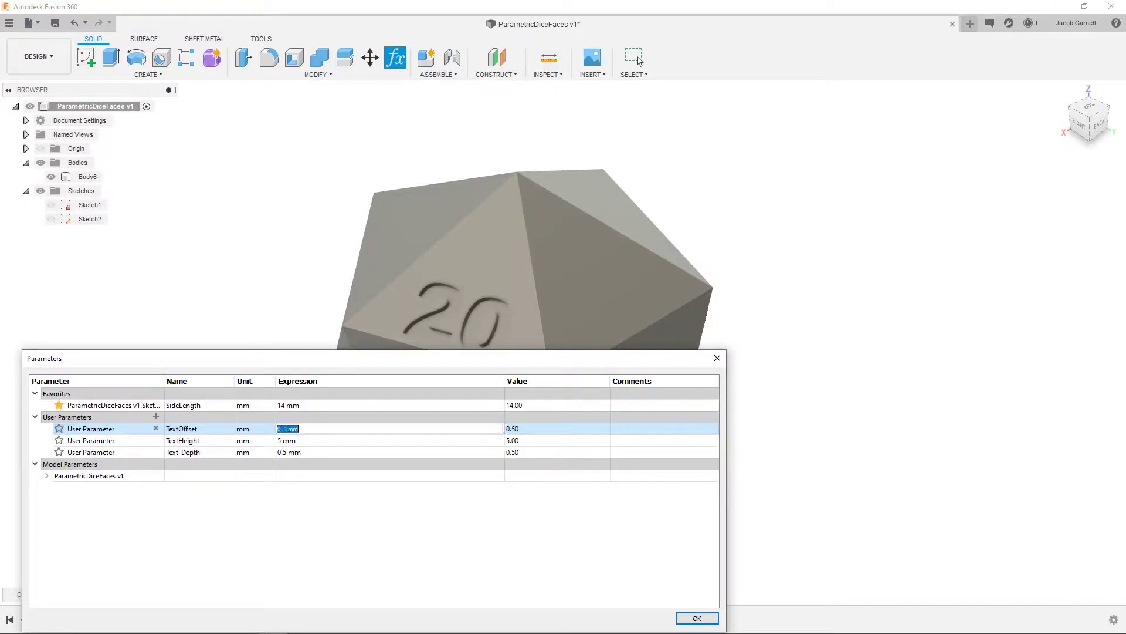
{"action": "type", "text": "0.75"}
{"action": "key", "text": "Return"}
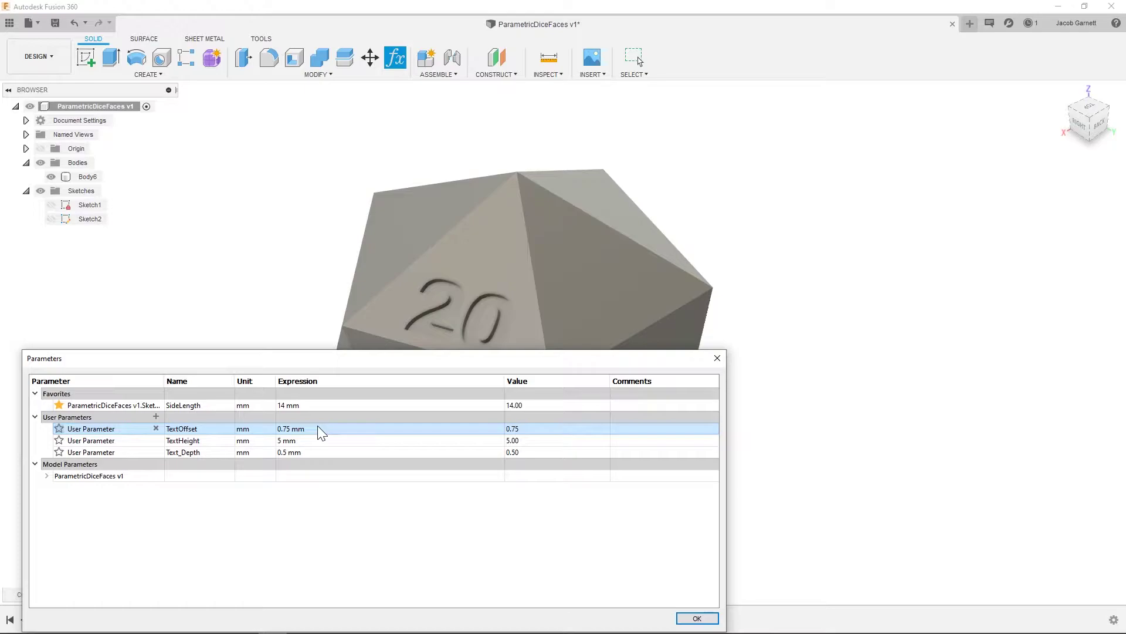
{"action": "double_click", "coordinate": [321, 432]}
{"action": "type", "text": "1"}
{"action": "key", "text": "Return"}
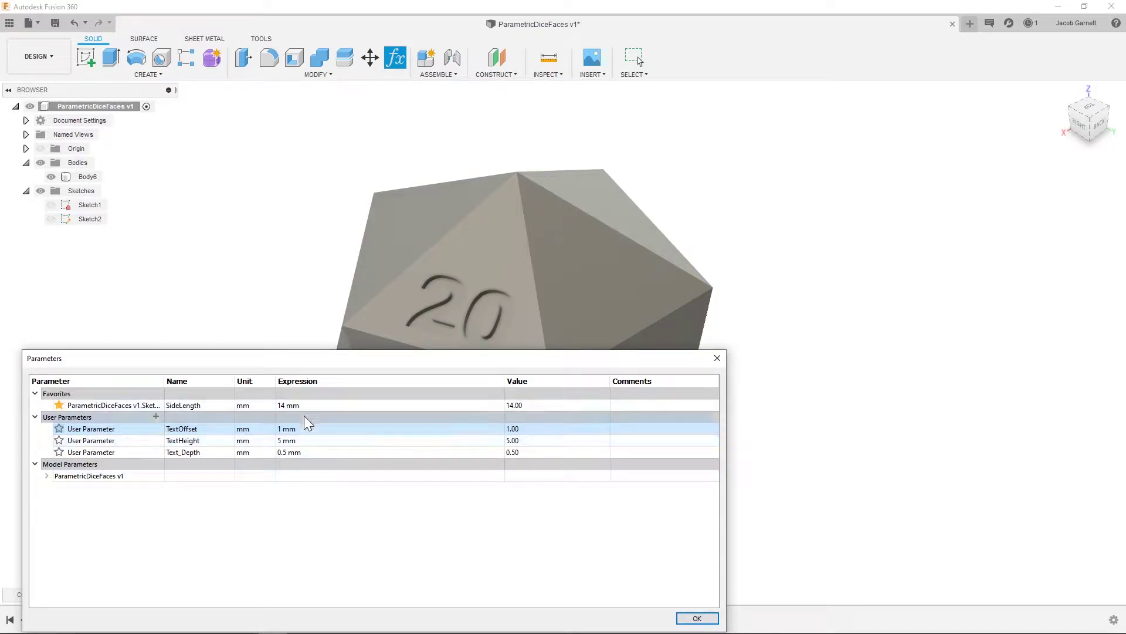
- Set TextHeight to 6 mm, then enlarge it to 8 mm
{"action": "double_click", "coordinate": [320, 441]}
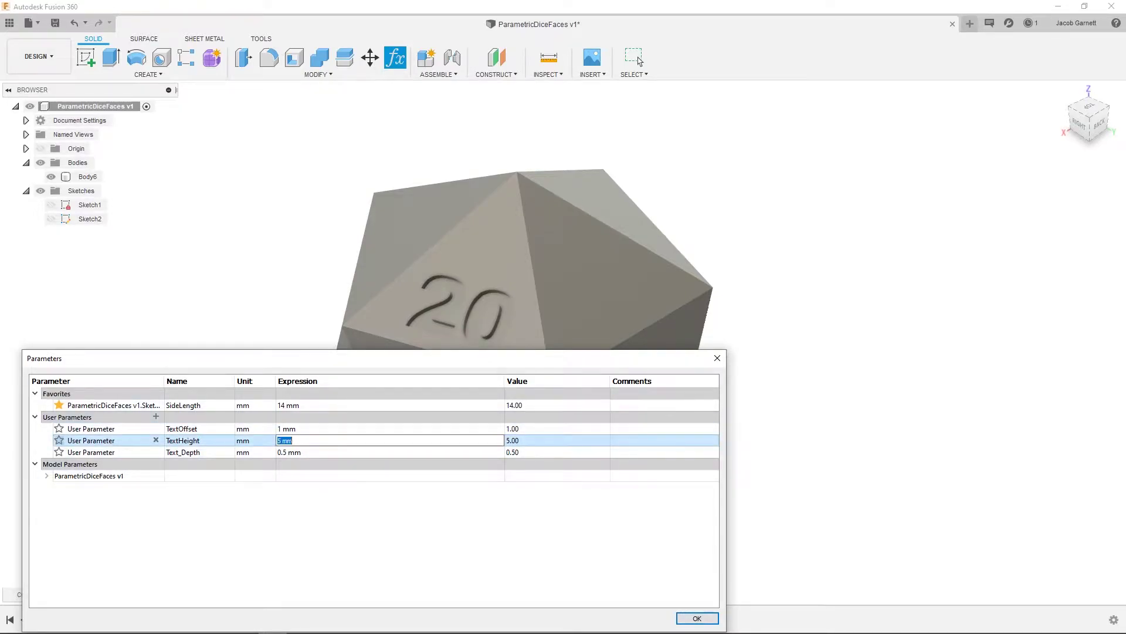
{"action": "type", "text": "6"}
{"action": "key", "text": "Return"}
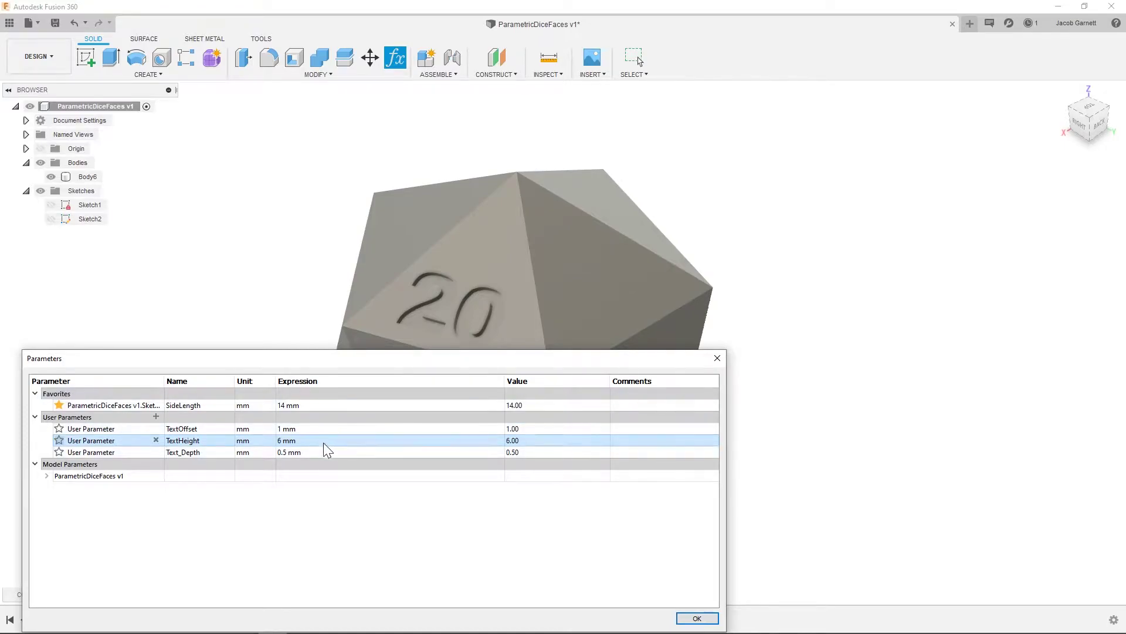
{"action": "double_click", "coordinate": [349, 441]}
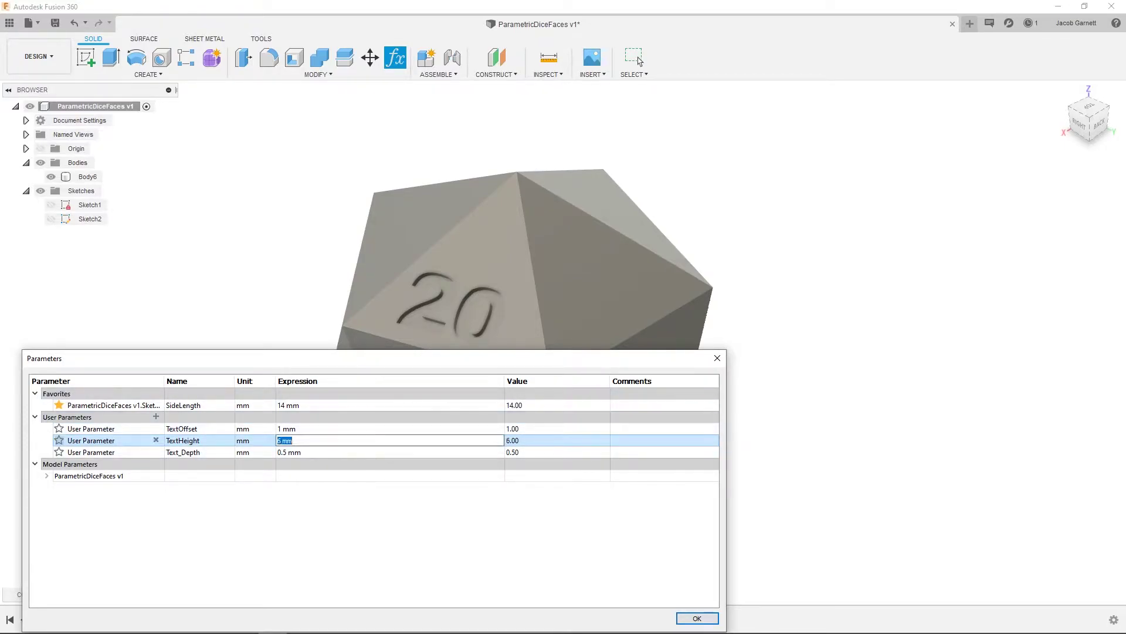
{"action": "type", "text": "8"}
{"action": "key", "text": "Return"}
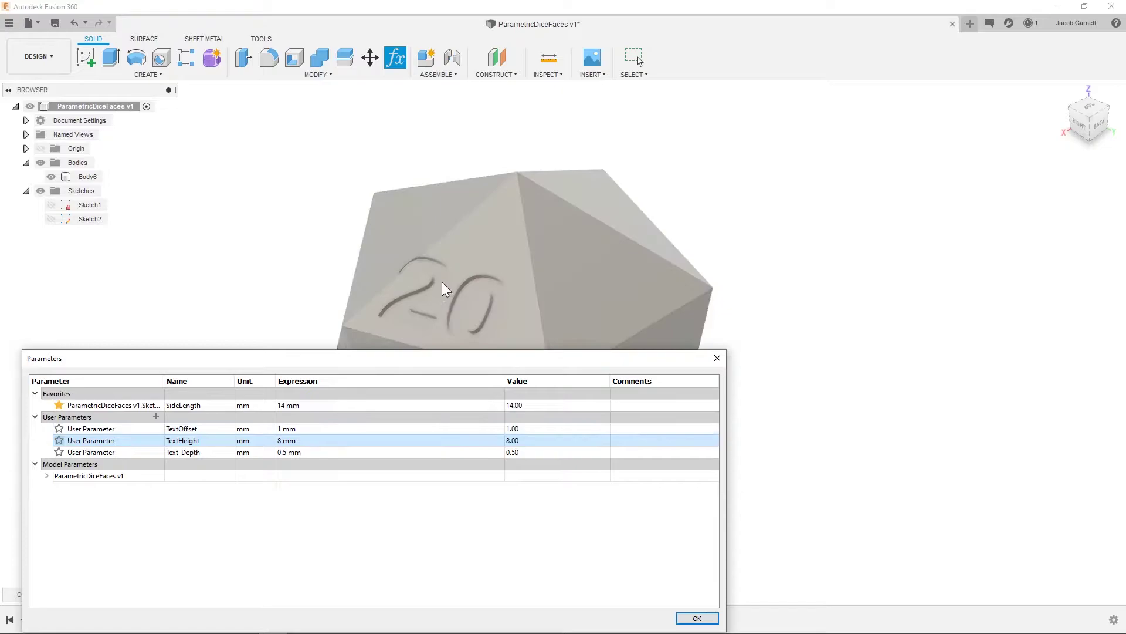
- Try a 1 mm Text_Depth, then return it to 0.5 mm
{"action": "left_click_drag", "start_coordinate": [473, 356], "coordinate": [656, 398]}
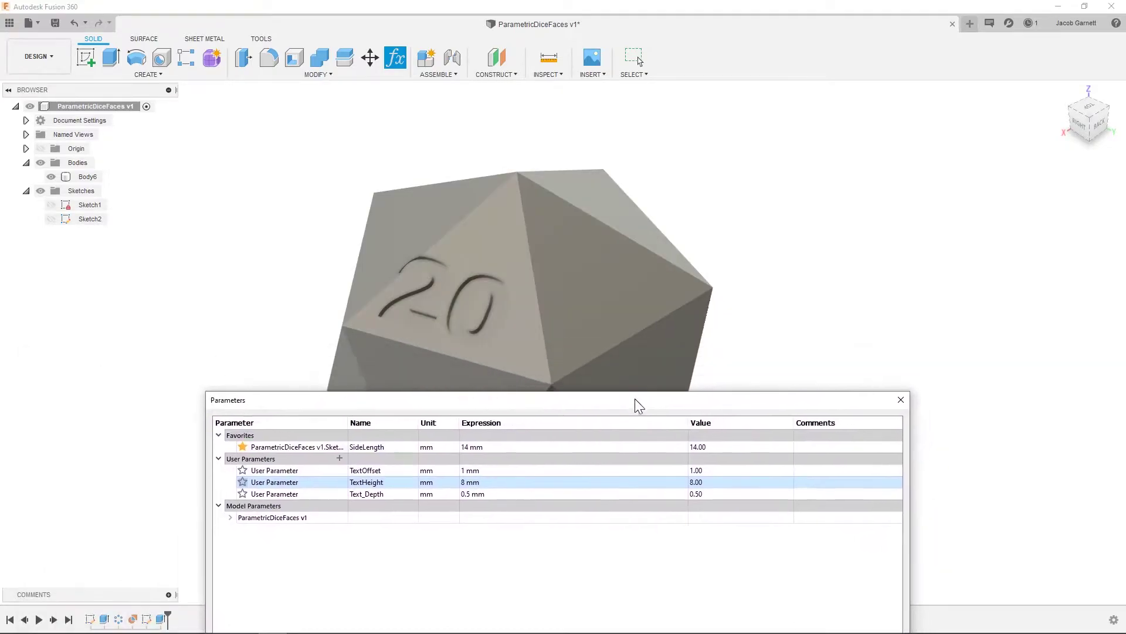
{"action": "left_click", "coordinate": [493, 500]}
{"action": "key", "text": "Return"}
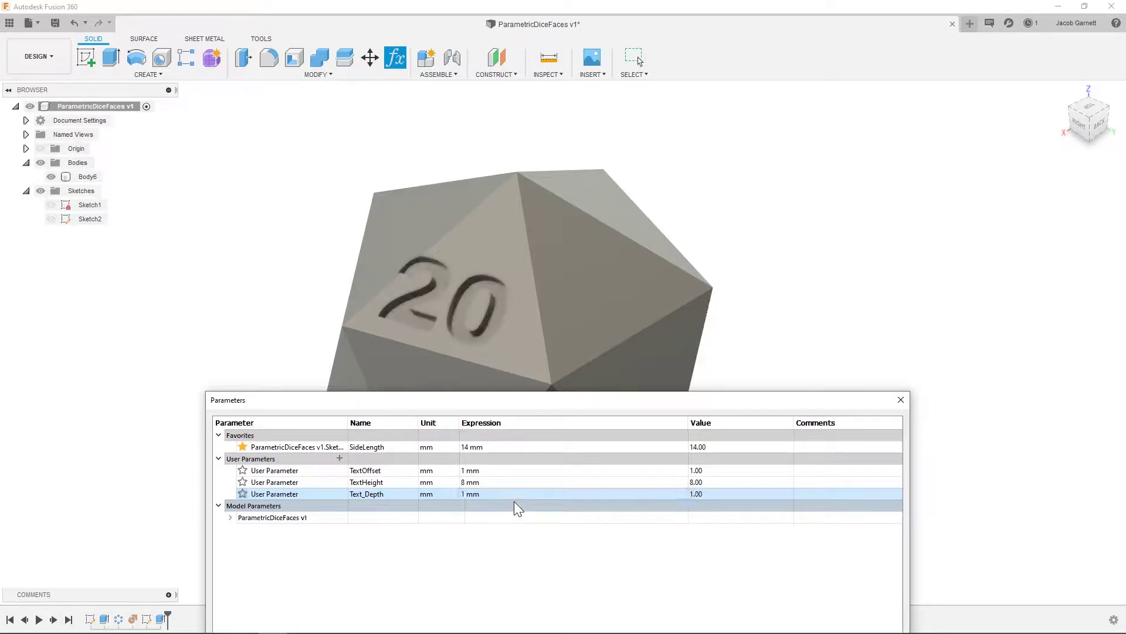
{"action": "left_click", "coordinate": [505, 494]}
{"action": "type", "text": "."}
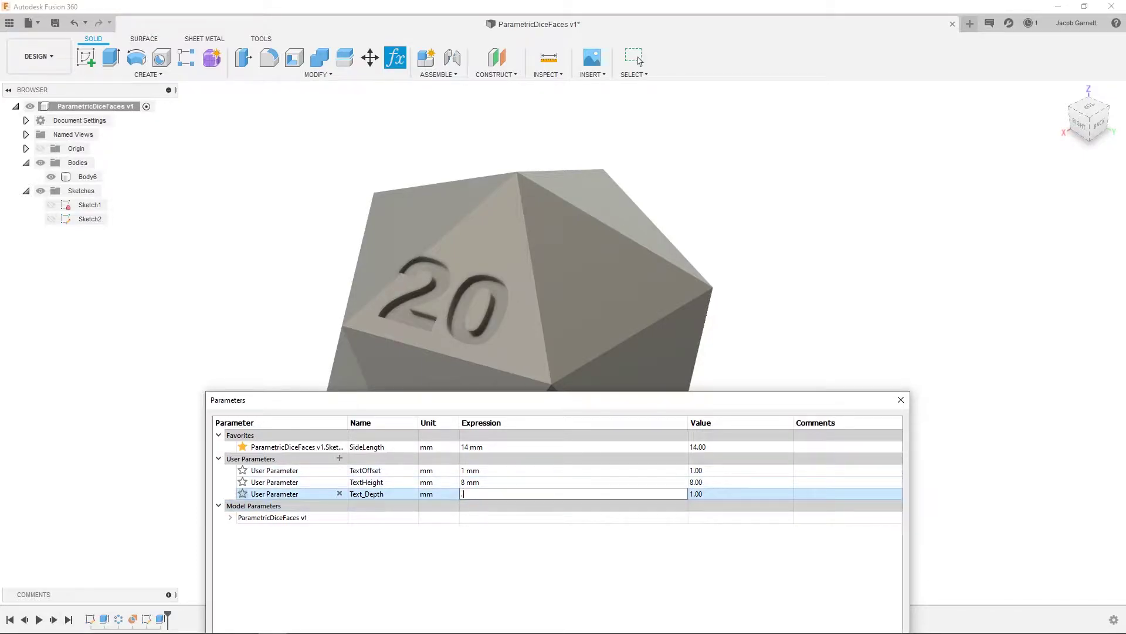
{"action": "type", "text": "5"}
{"action": "key", "text": "Return"}
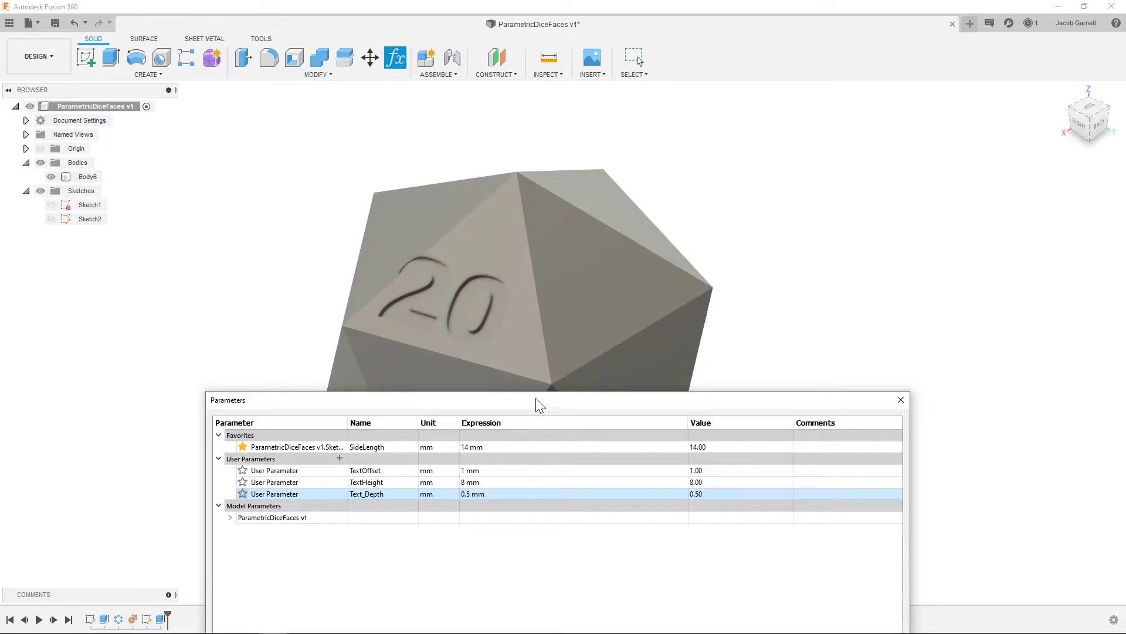
{"action": "left_click_drag", "start_coordinate": [539, 404], "coordinate": [681, 194]}
- Accept the parameter changes, open and finish the 20 text sketch, and make it visible
{"action": "left_click", "coordinate": [1021, 453]}
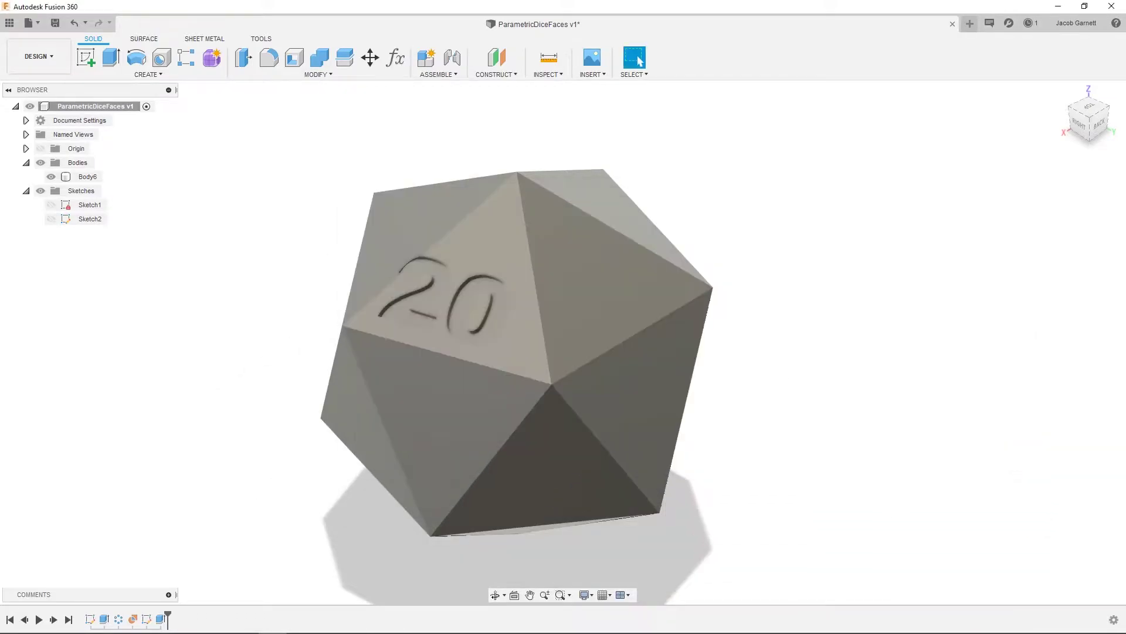
{"action": "right_click", "coordinate": [148, 620]}
{"action": "left_click", "coordinate": [170, 498]}
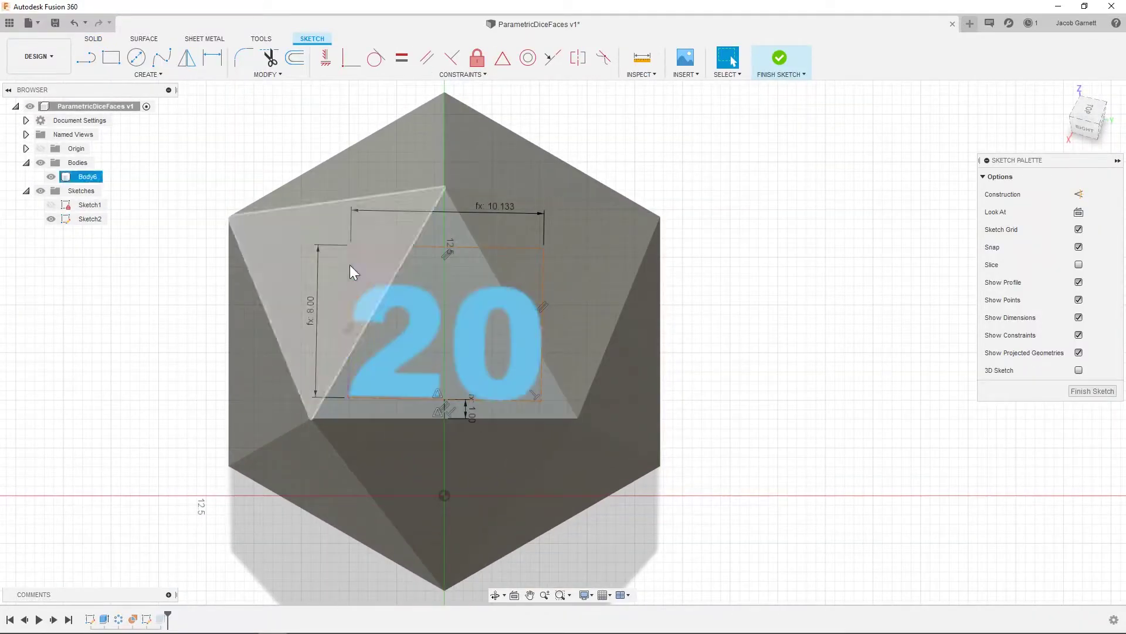
{"action": "left_click", "coordinate": [783, 69]}
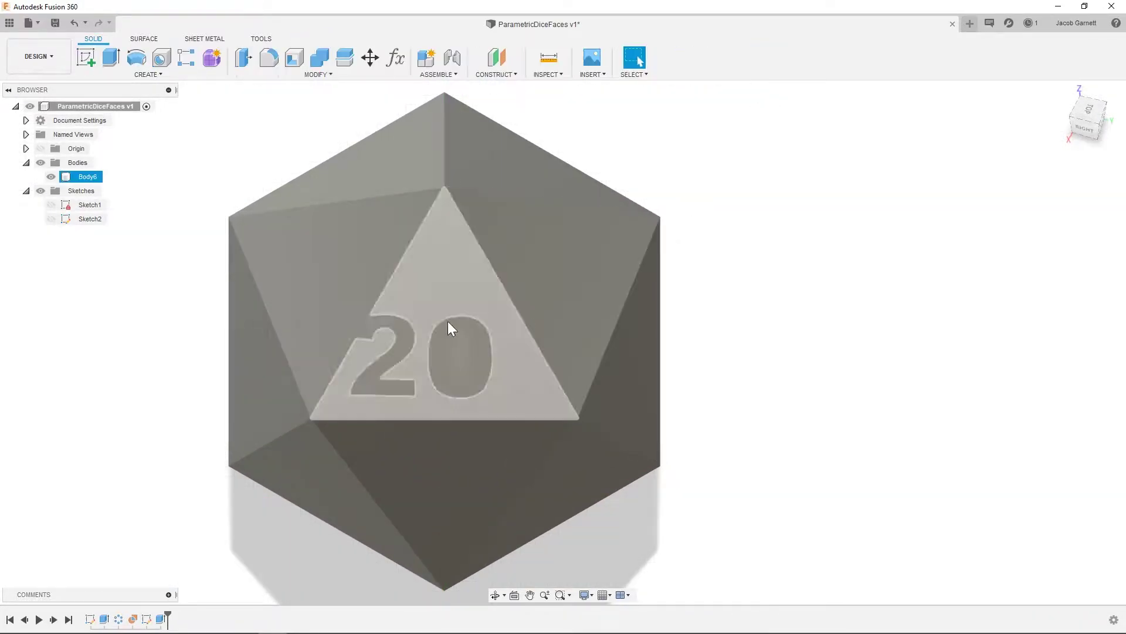
{"action": "left_click", "coordinate": [51, 219]}
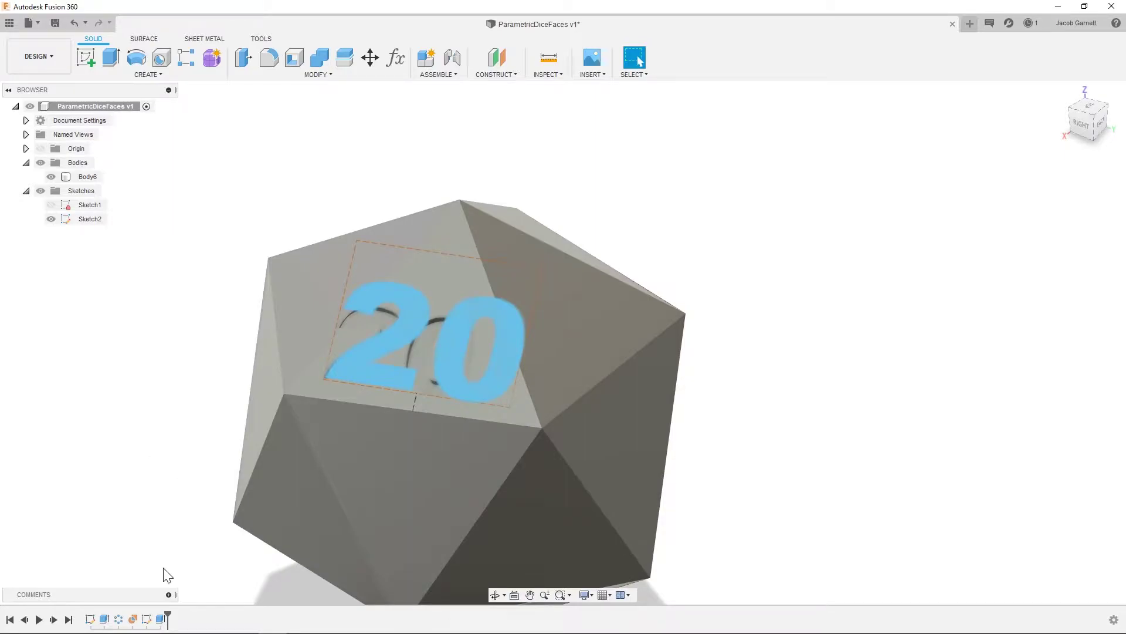
- Reconfirm Extrude2's -Text_Depth cut, then hide Sketch2 to inspect the engraved 20 and reshow it
{"action": "right_click", "coordinate": [162, 620]}
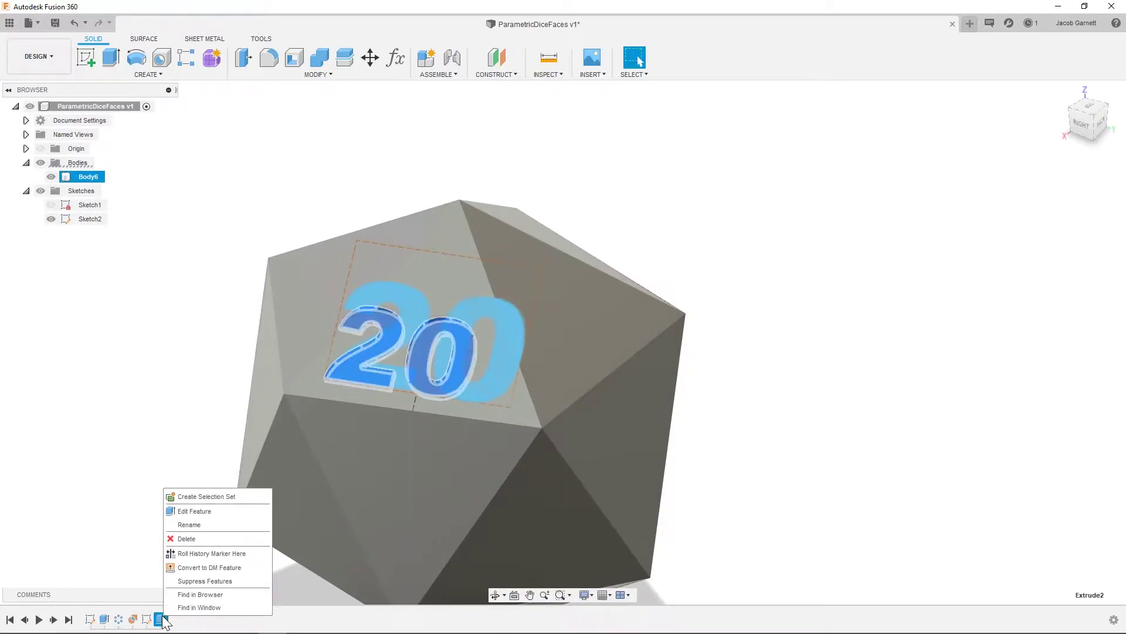
{"action": "left_click", "coordinate": [234, 512]}
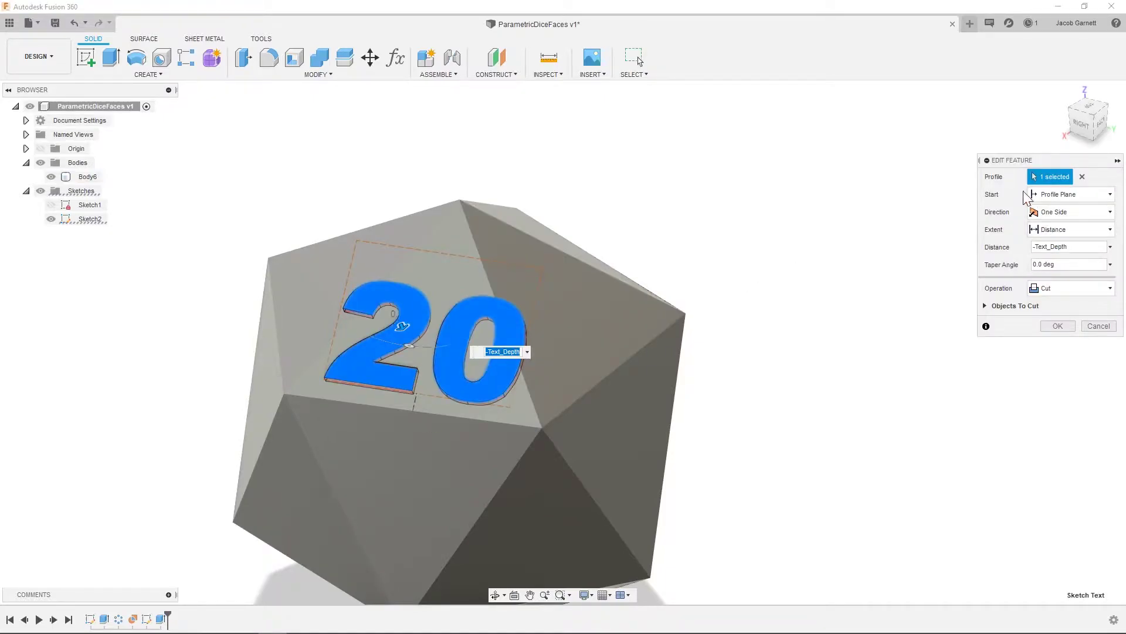
{"action": "left_click", "coordinate": [1058, 326]}
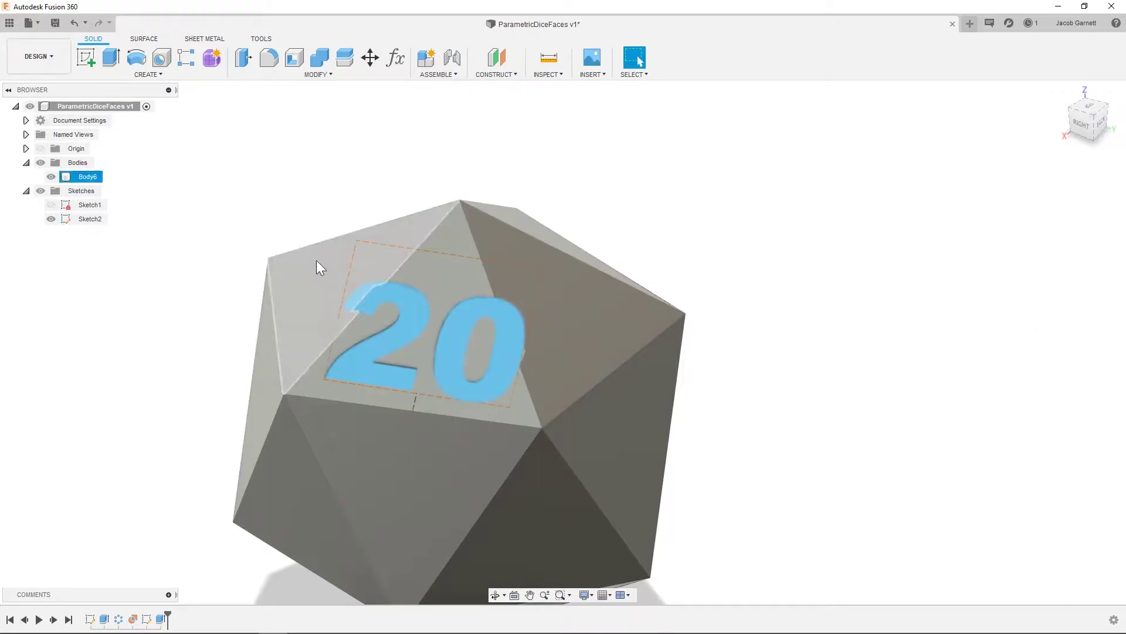
{"action": "left_click", "coordinate": [51, 219]}
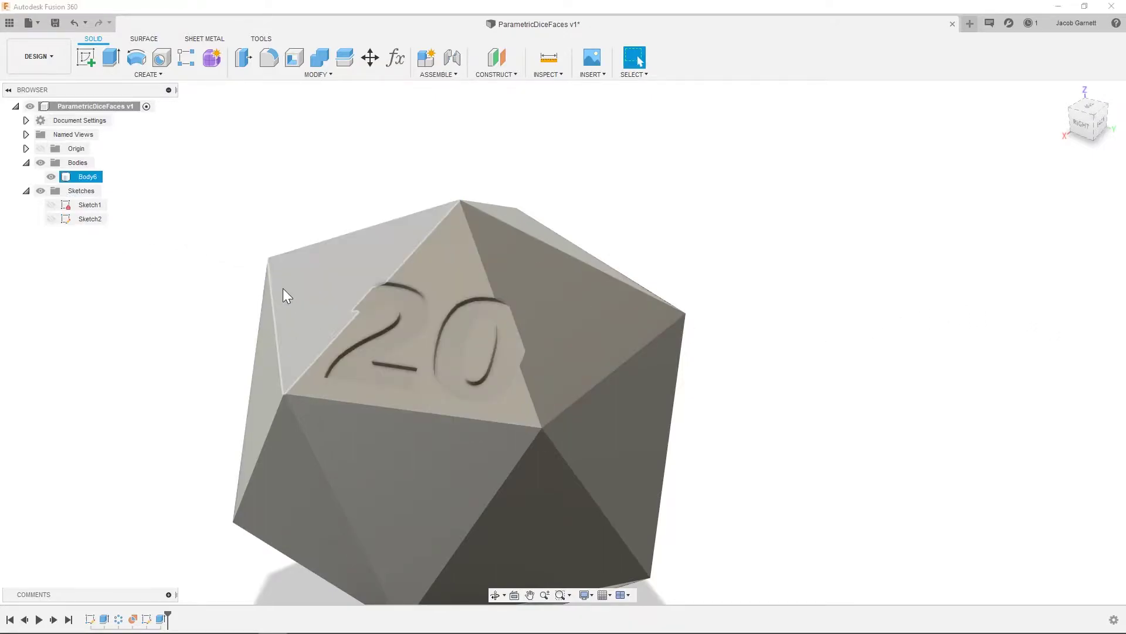
{"action": "mouse_move", "coordinate": [284, 289]}
{"action": "middle_mouse_down", "text": "shift"}
{"action": "mouse_move", "coordinate": [317, 257]}
{"action": "mouse_move", "coordinate": [292, 272]}
{"action": "middle_mouse_up", "text": "shift"}
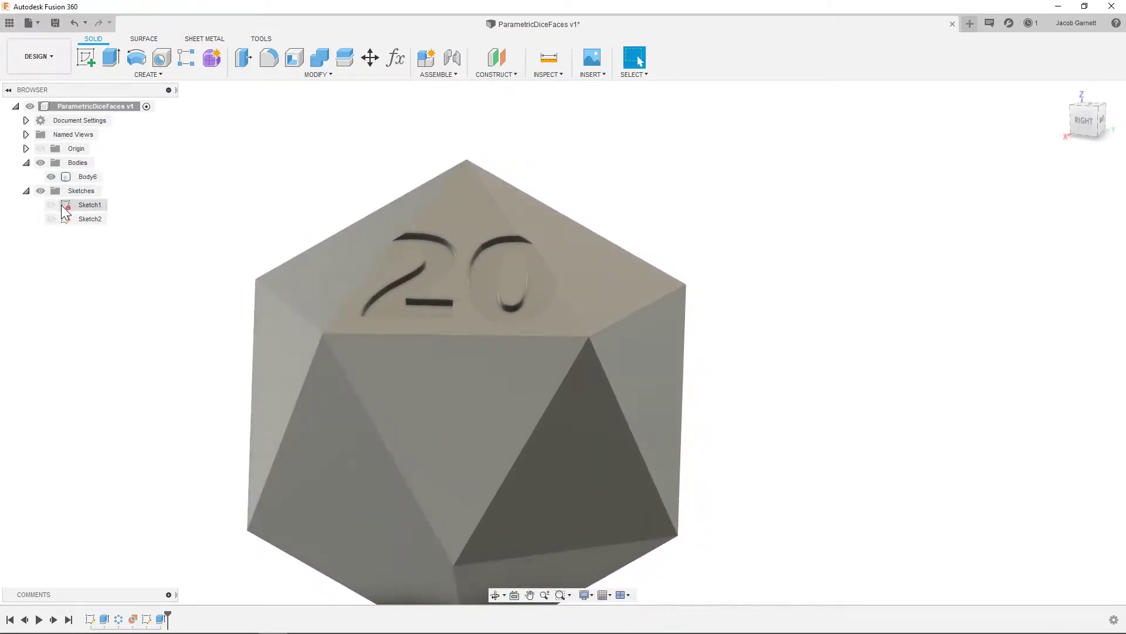
{"action": "left_click", "coordinate": [51, 219]}
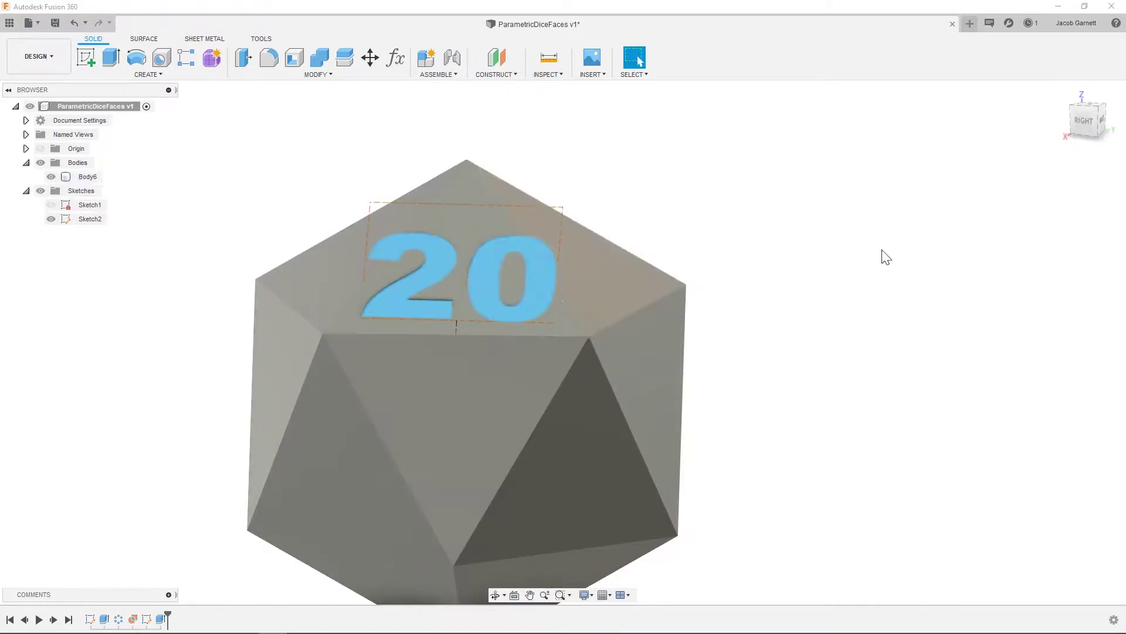
- Set TextHeight to 5 mm in the parameters table and orbit to view the smaller 20
{"action": "key", "text": "ctrl+p"}
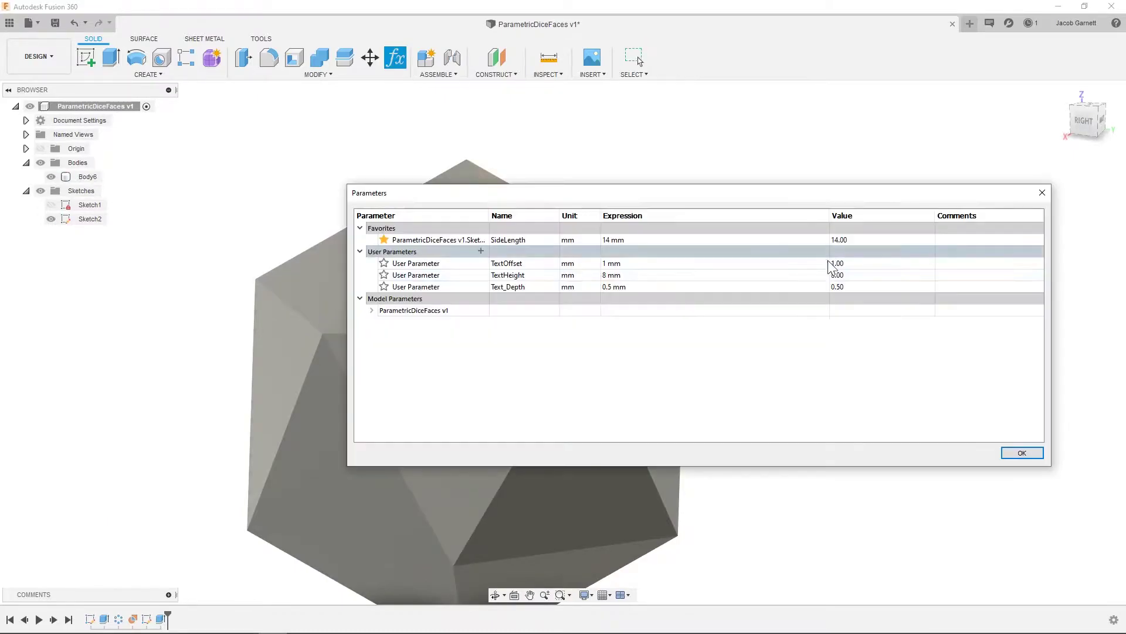
{"action": "left_click", "coordinate": [659, 276]}
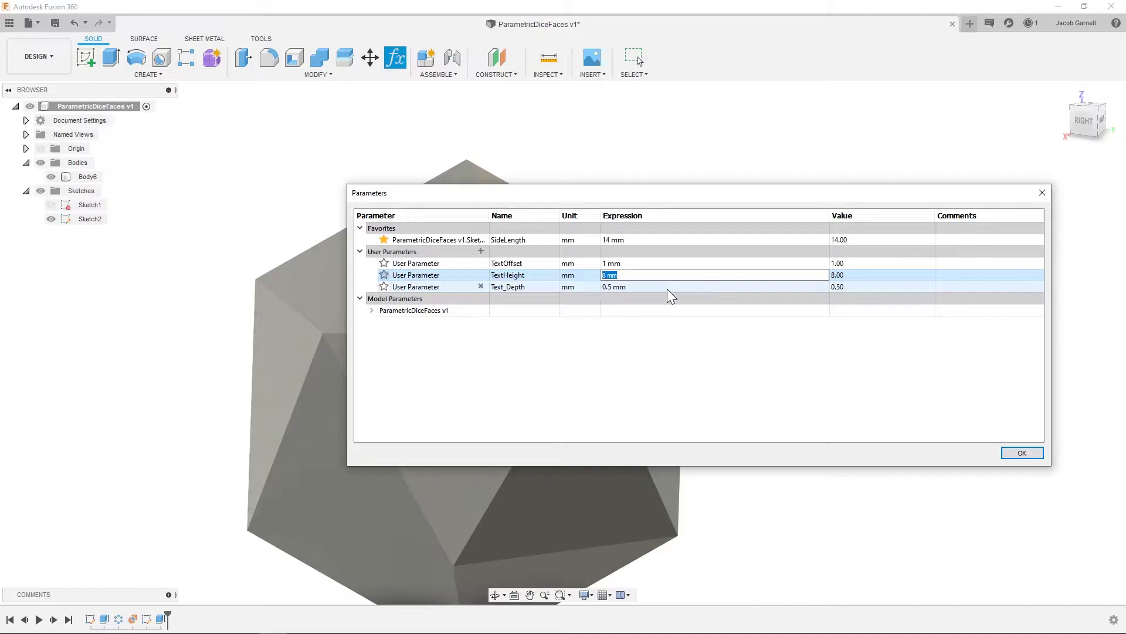
{"action": "type", "text": "5"}
{"action": "key", "text": "Return"}
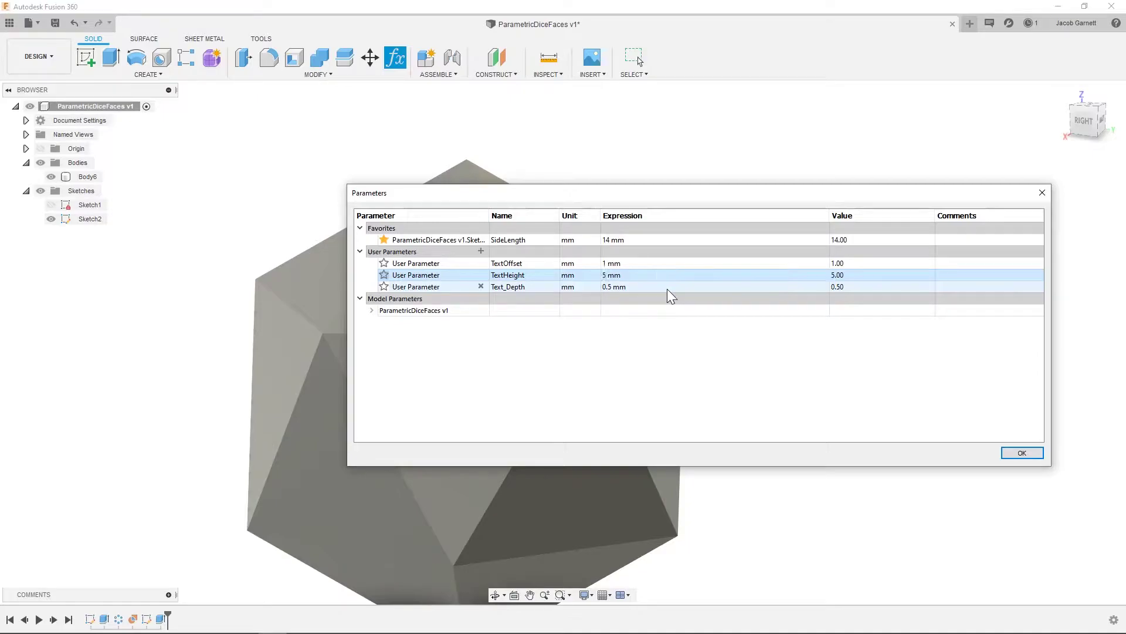
{"action": "left_click", "coordinate": [1022, 453]}
{"action": "middle_click_drag", "start_coordinate": [870, 385], "coordinate": [577, 397], "text": "shift"}
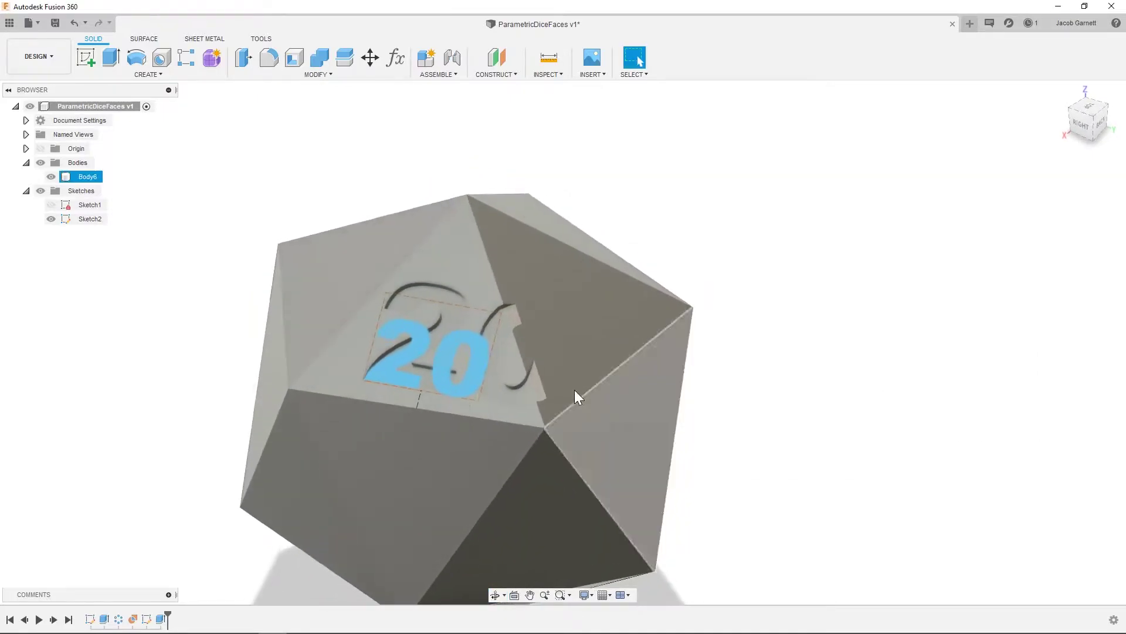
- Re-edit and confirm Extrude2 so the cut follows the 5 mm text
{"action": "right_click", "coordinate": [164, 621]}
{"action": "left_click", "coordinate": [188, 505]}
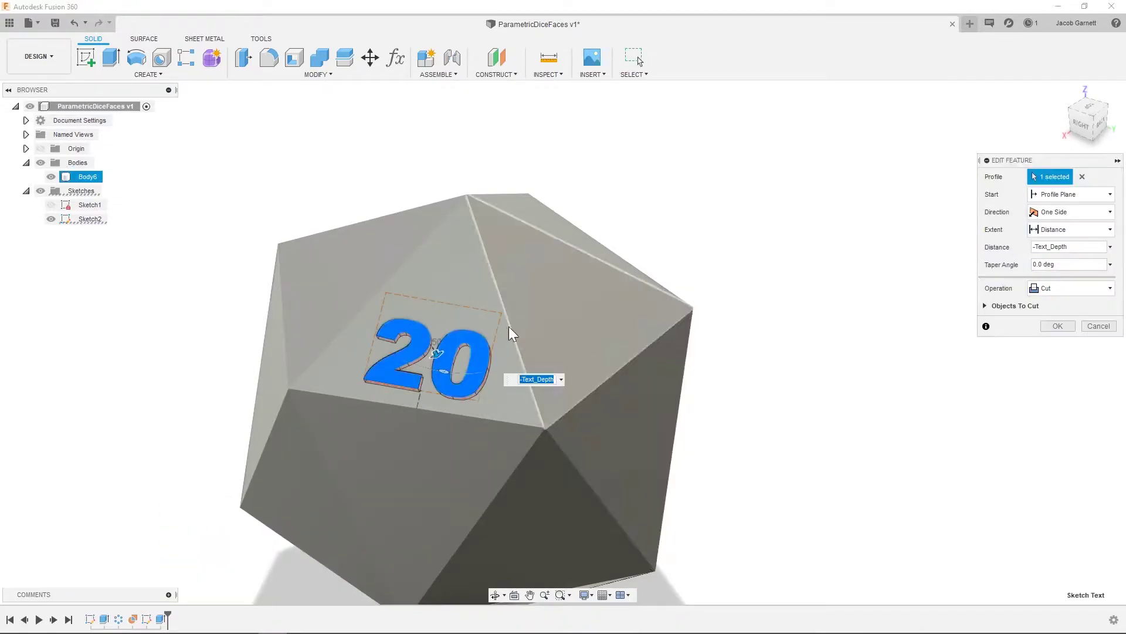
{"action": "key", "text": "Escape"}
{"action": "right_click", "coordinate": [167, 623]}
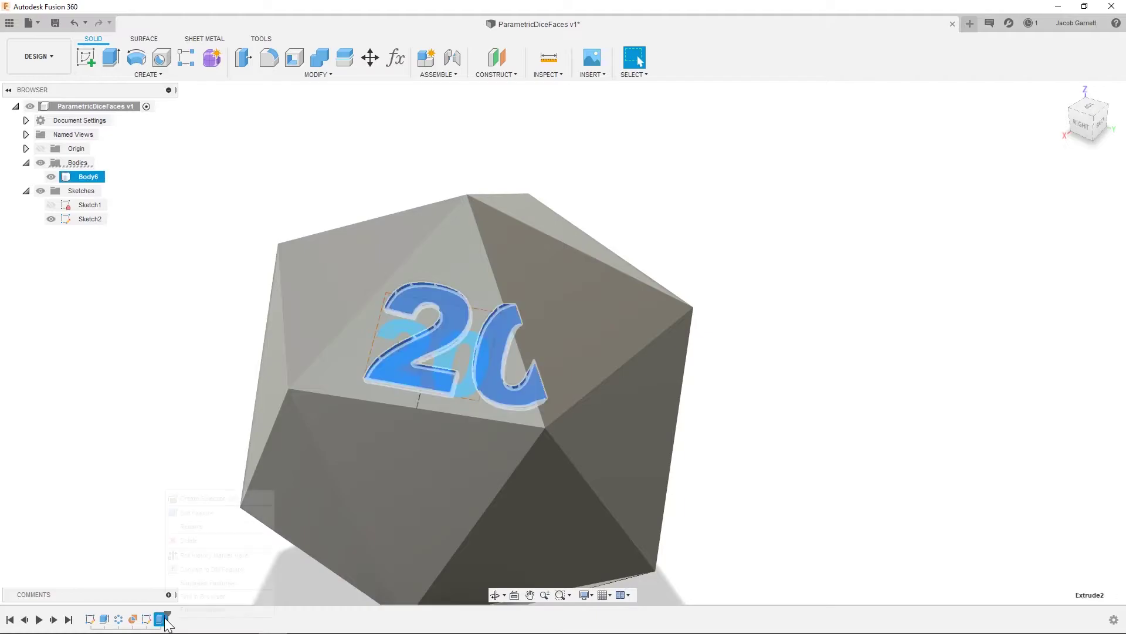
{"action": "left_click", "coordinate": [220, 513]}
{"action": "left_click", "coordinate": [1059, 330]}
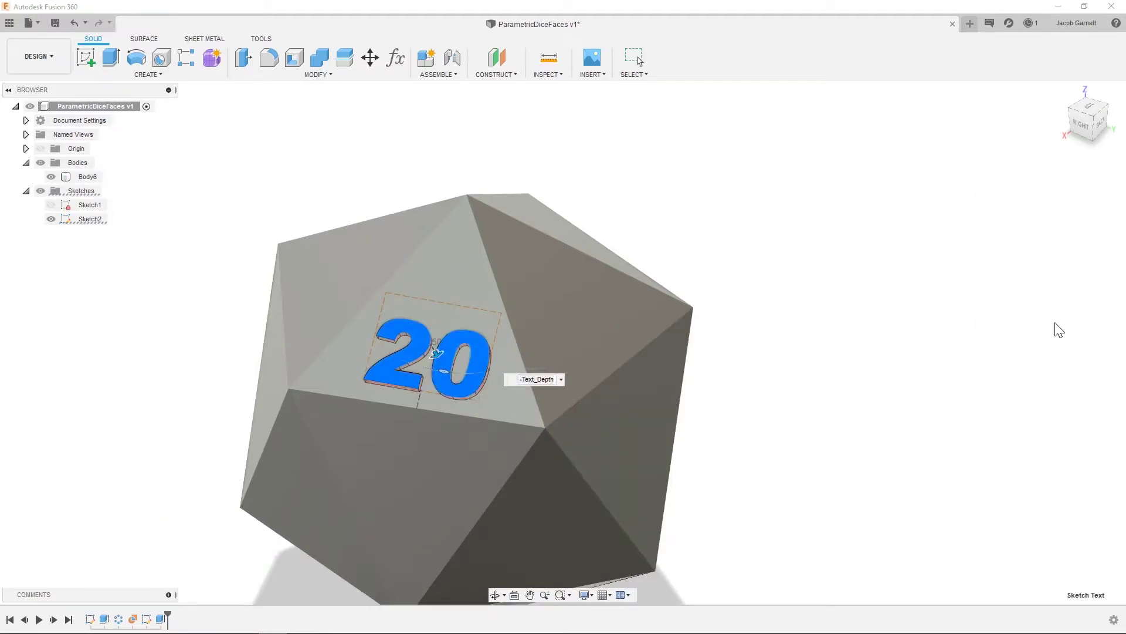
- Hide the 20 text sketch to inspect the engraving, then show it again
{"action": "left_click", "coordinate": [47, 221]}
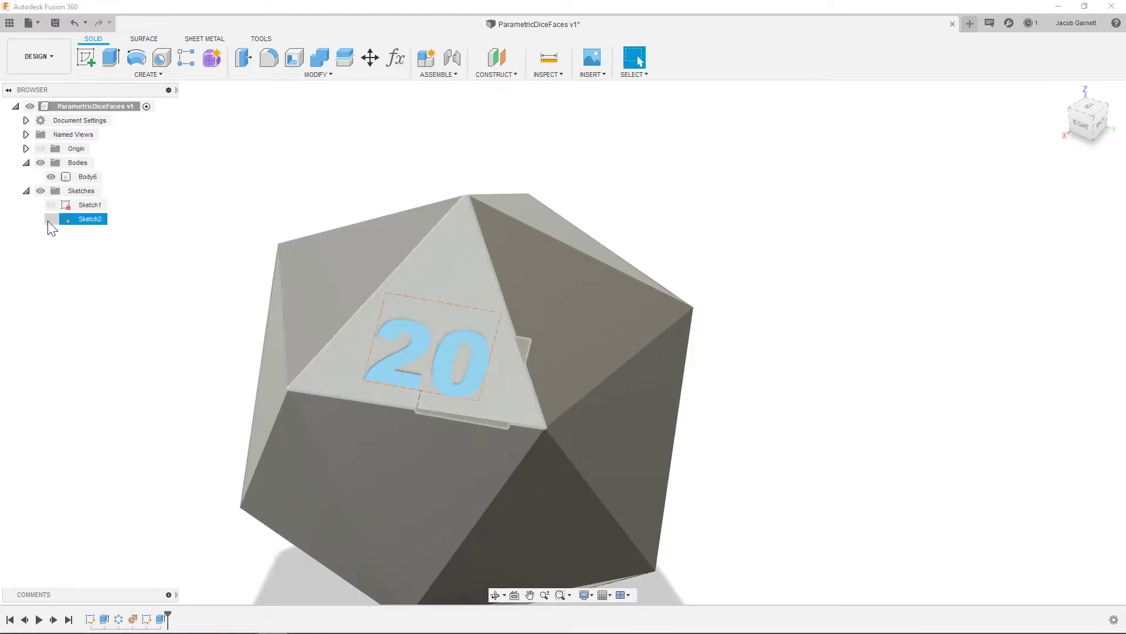
{"action": "left_click", "coordinate": [51, 218]}
{"action": "left_click", "coordinate": [428, 267]}
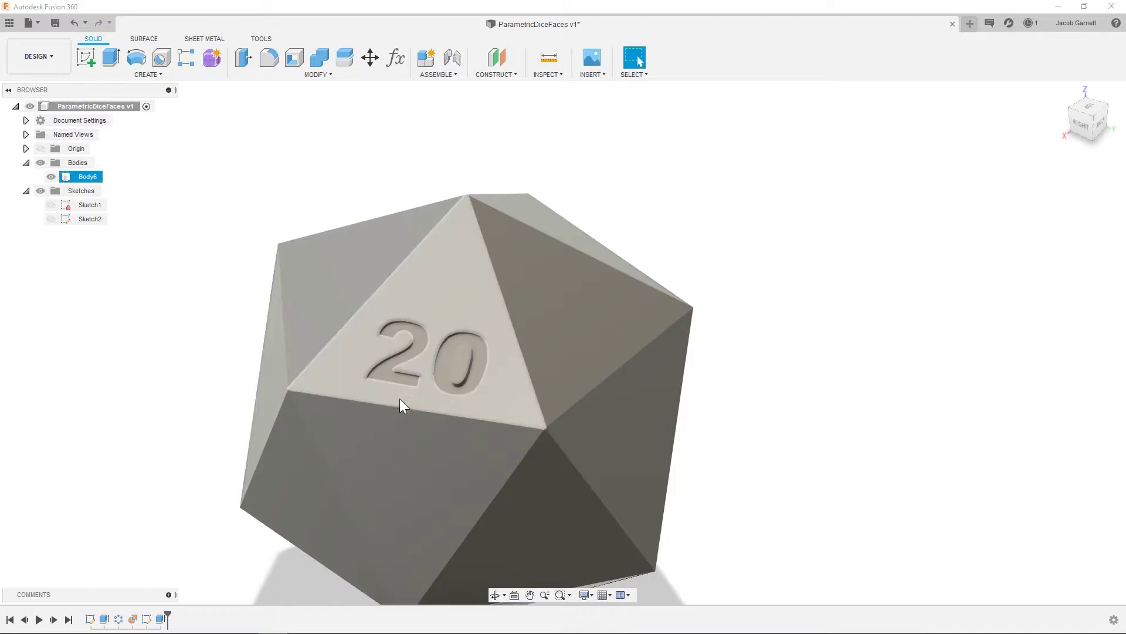
{"action": "left_click", "coordinate": [233, 327]}
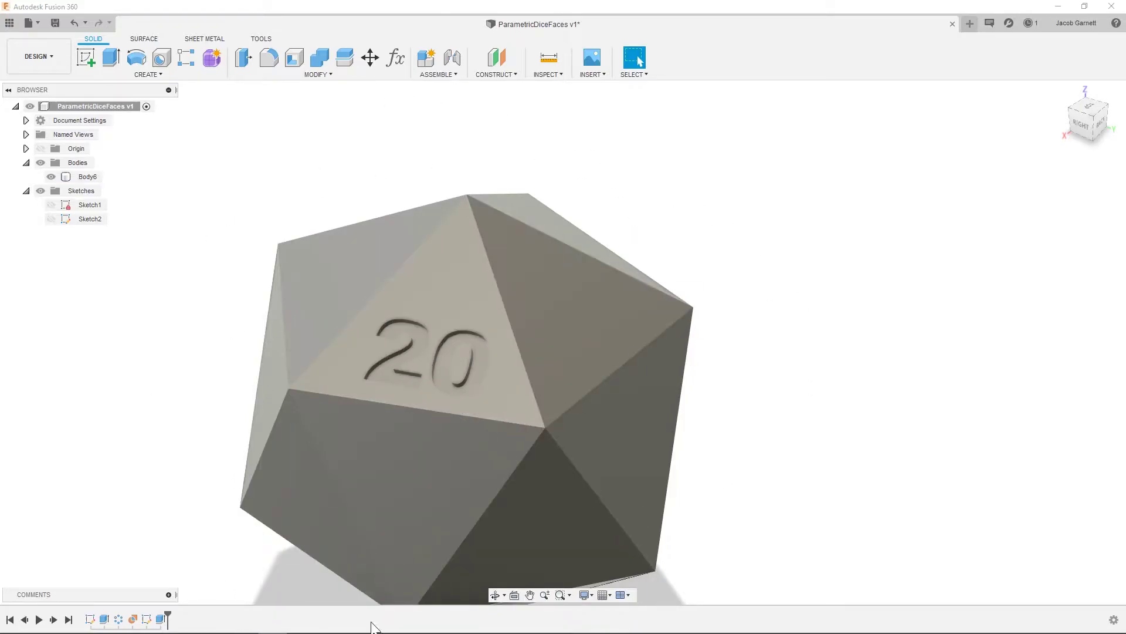
{"action": "left_click", "coordinate": [50, 219]}
- Open Sketch2 for editing and fix the text box's bottom edge in place
{"action": "right_click", "coordinate": [91, 221]}
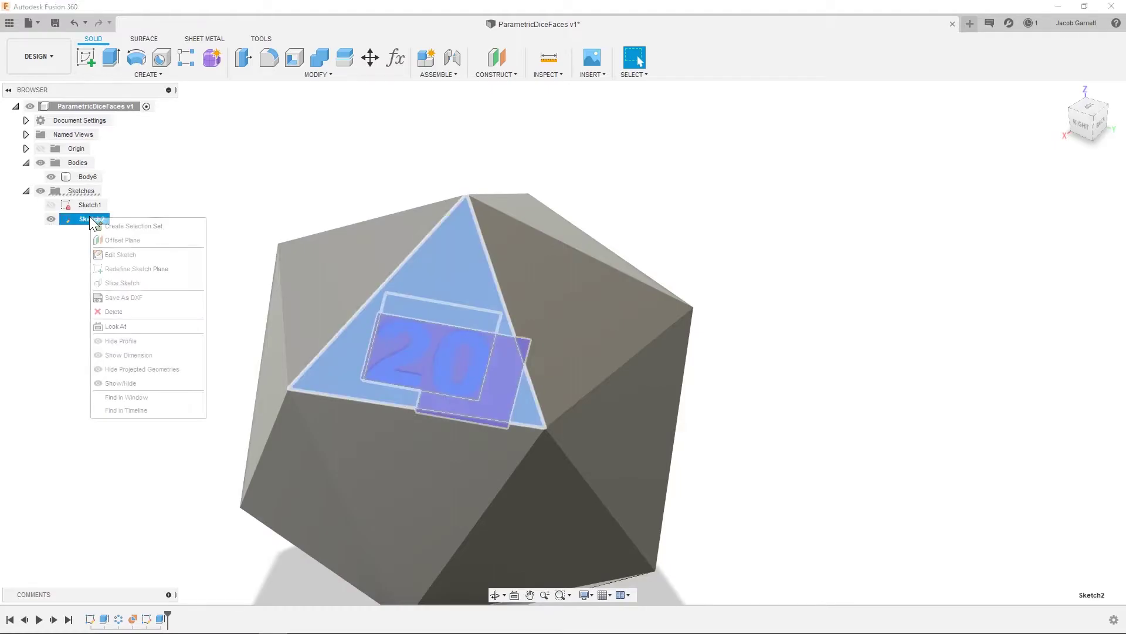
{"action": "left_click", "coordinate": [121, 254]}
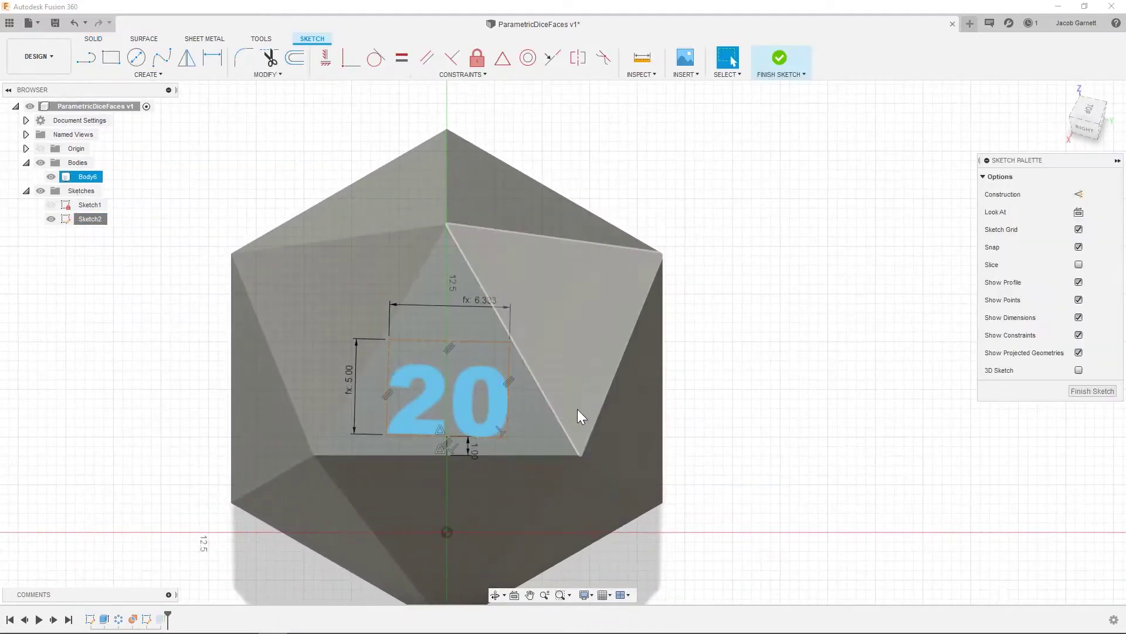
{"action": "scroll", "coordinate": [578, 410], "scroll_direction": "up", "scroll_amount": 3}
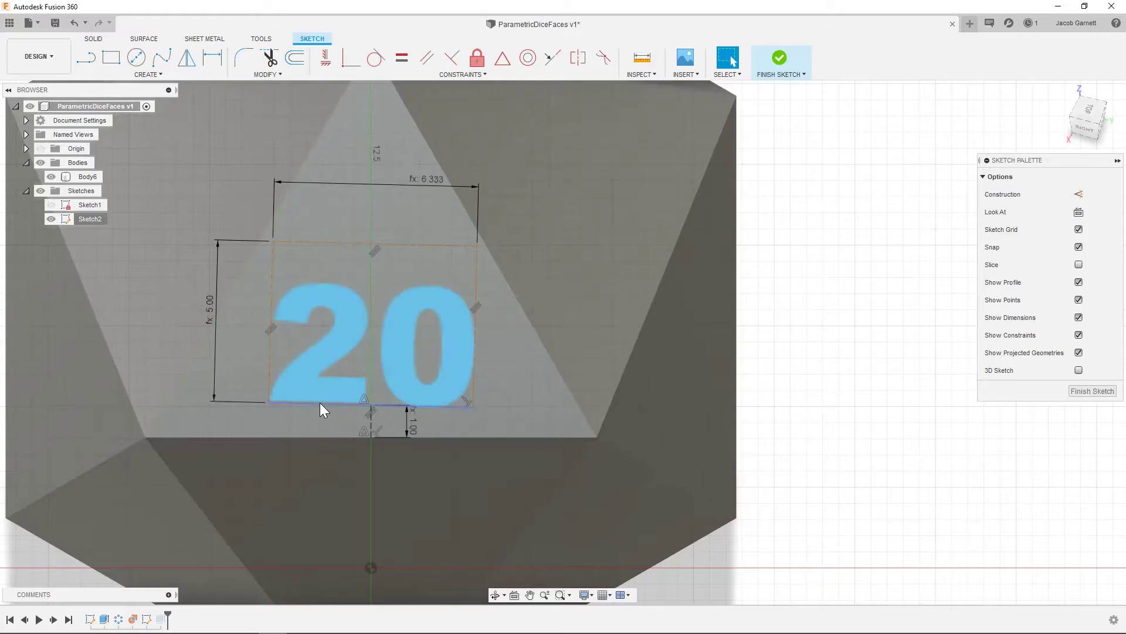
{"action": "right_click", "coordinate": [319, 405]}
{"action": "left_click", "coordinate": [348, 502]}
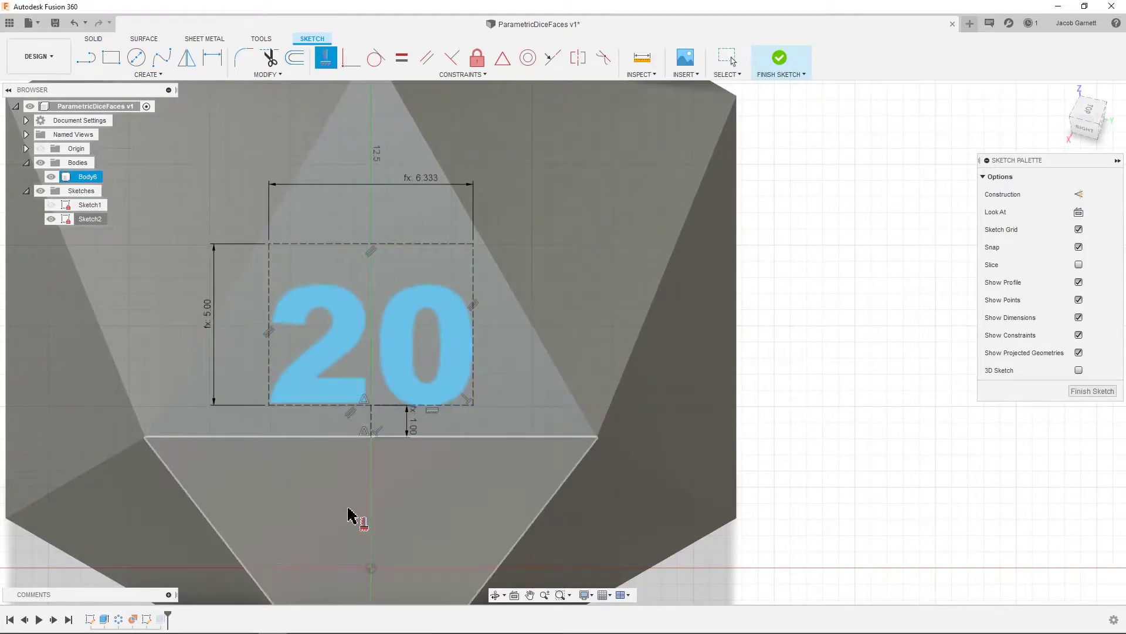
- Drive the gap dimension below the text with the TextOffset parameter
{"action": "scroll", "coordinate": [410, 349], "scroll_direction": "down", "scroll_amount": 3}
{"action": "scroll", "coordinate": [385, 354], "scroll_direction": "up", "scroll_amount": 4}
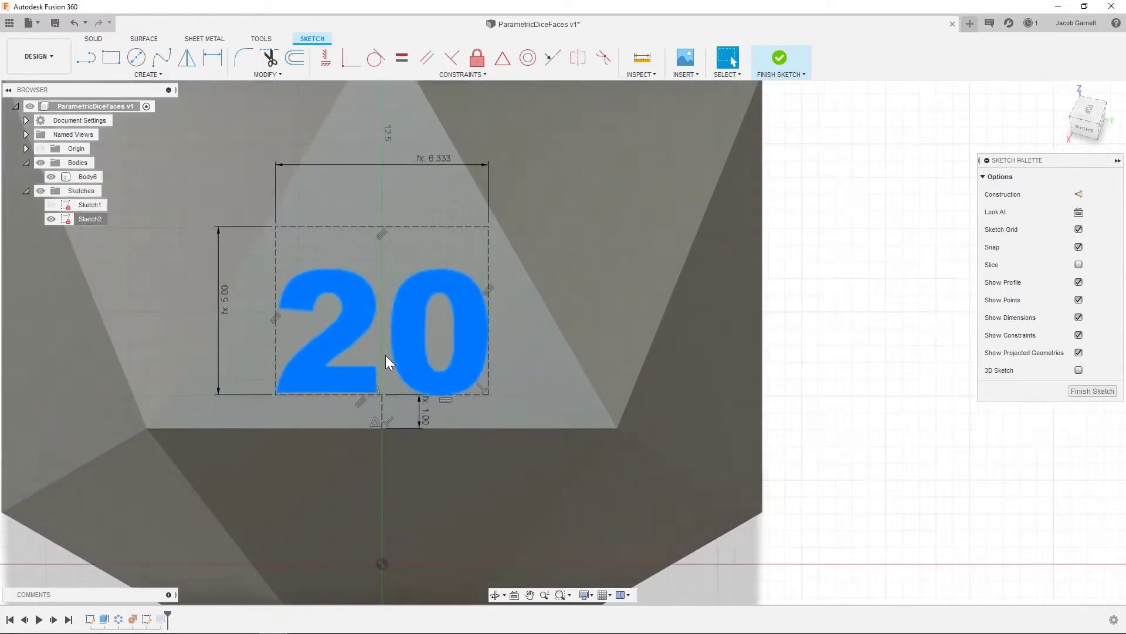
{"action": "double_click", "coordinate": [428, 410]}
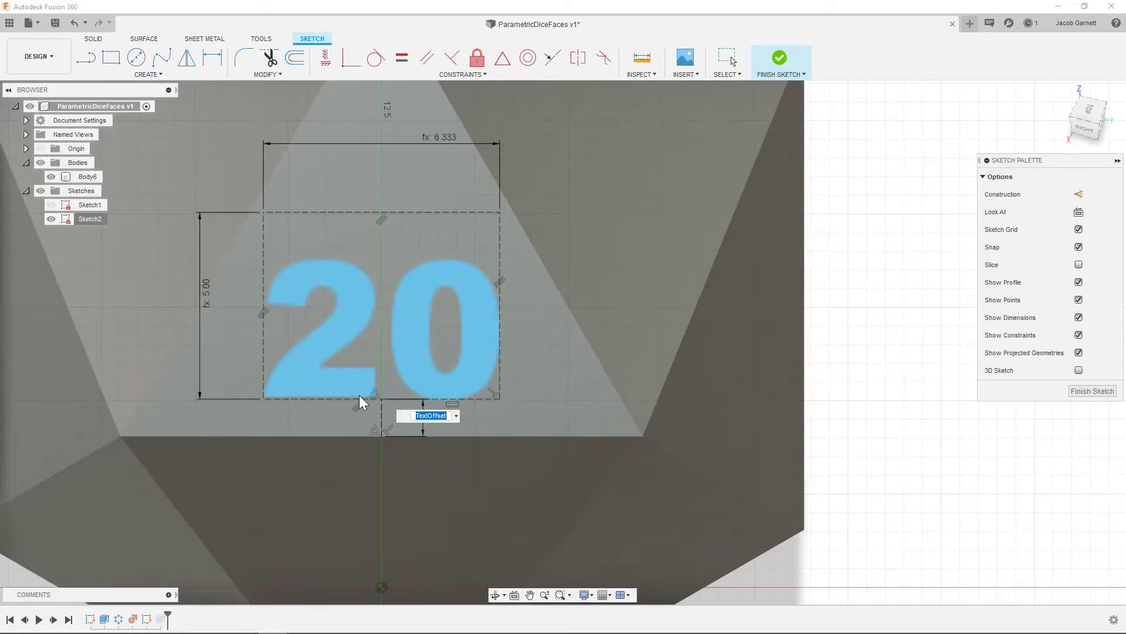
{"action": "key", "text": "Return"}
{"action": "scroll", "coordinate": [217, 343], "scroll_direction": "down", "scroll_amount": 2}
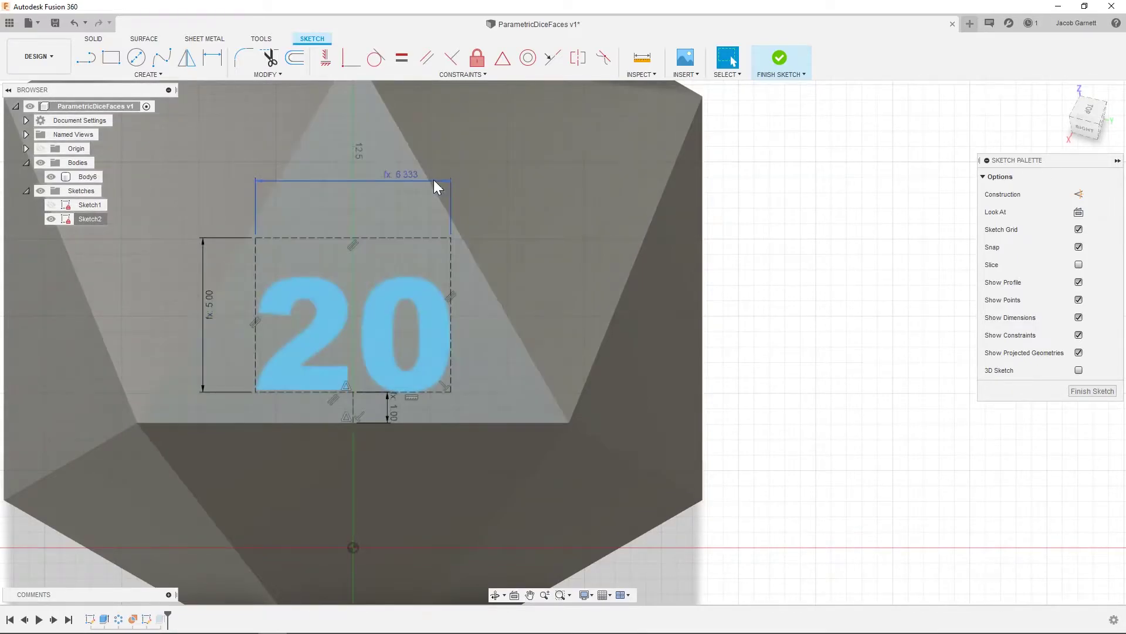
- Keep the text box's 6.333 width formula unchanged and check the 20 text against the die body
{"action": "double_click", "coordinate": [412, 183]}
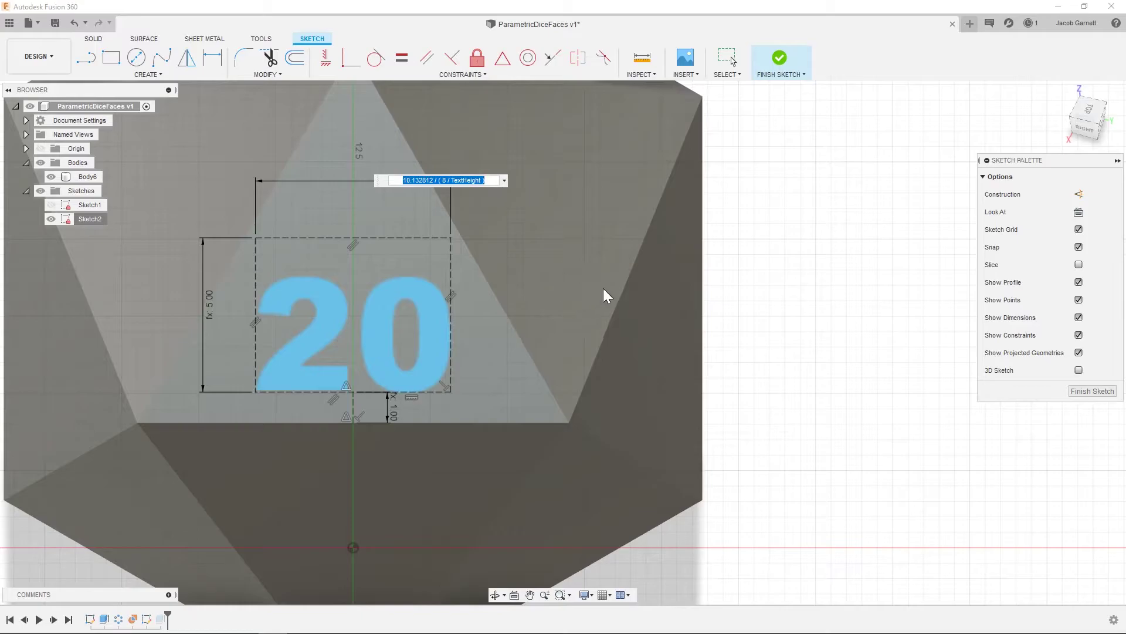
{"action": "key", "text": "Return"}
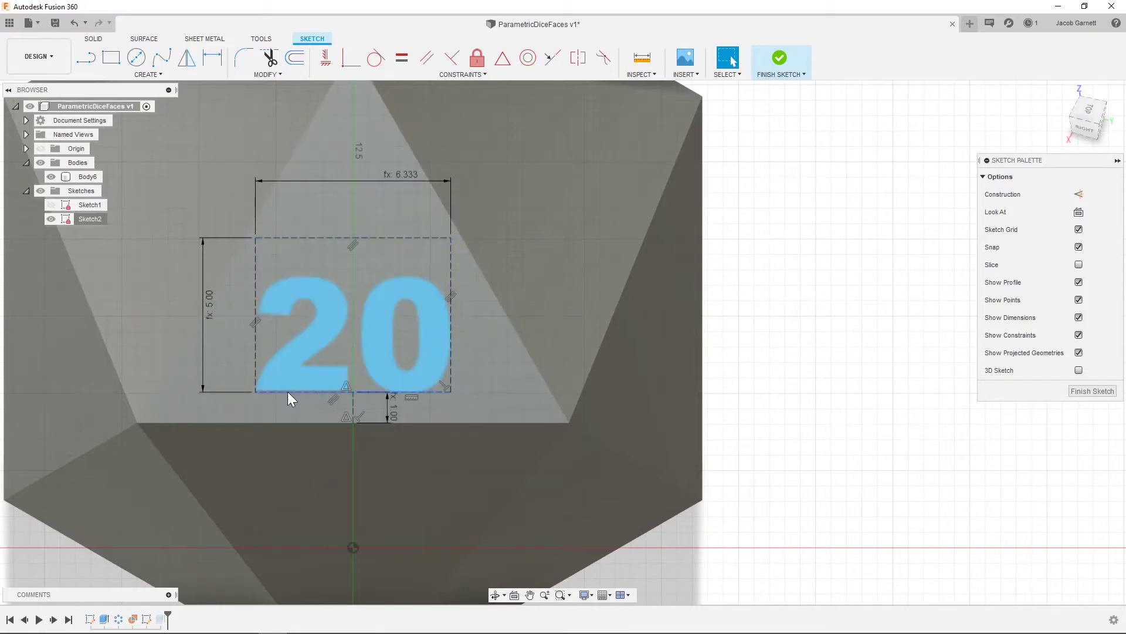
{"action": "left_click", "coordinate": [435, 357]}
{"action": "left_click", "coordinate": [636, 140]}
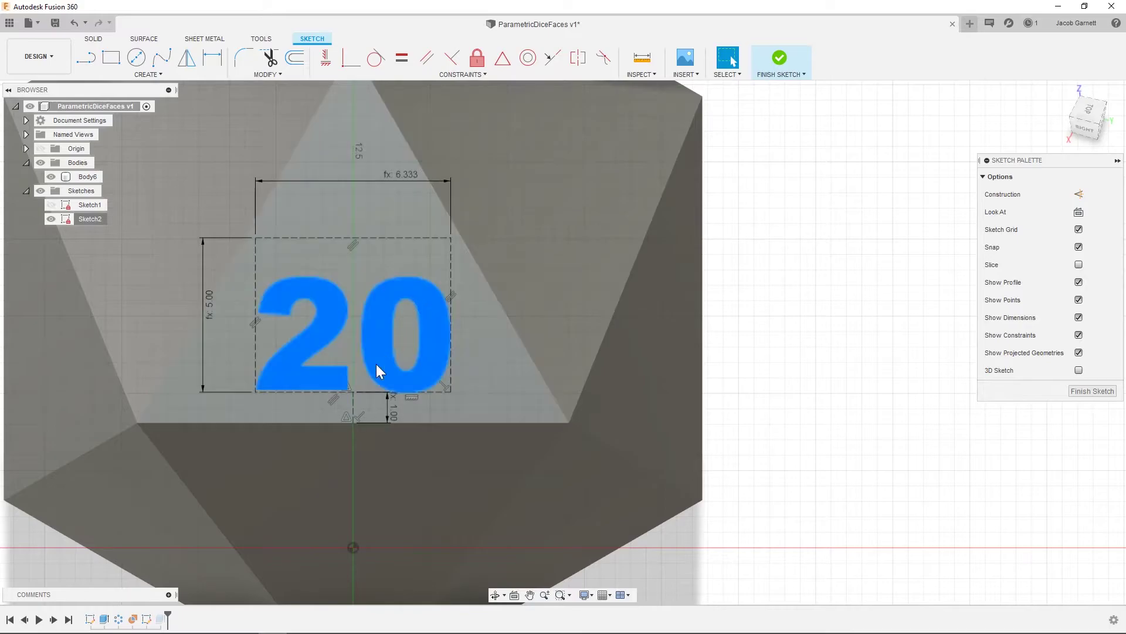
{"action": "scroll", "coordinate": [352, 328], "scroll_direction": "down", "scroll_amount": 4}
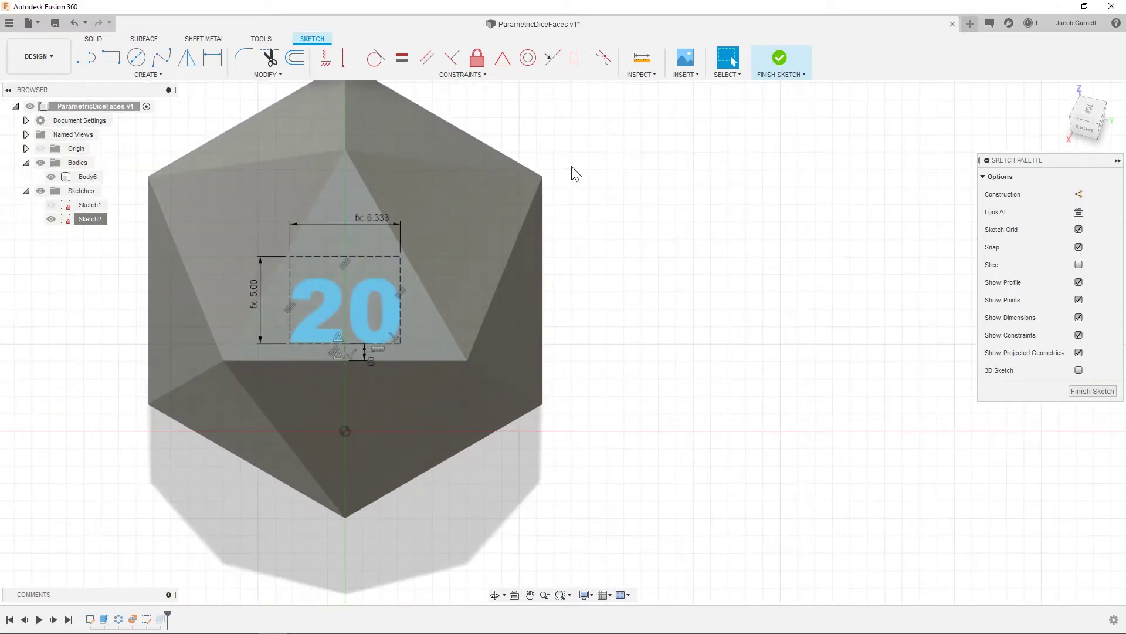
- Finish the 20 sketch and start a text sketch on another die face, placing the text point
{"action": "left_click", "coordinate": [780, 57]}
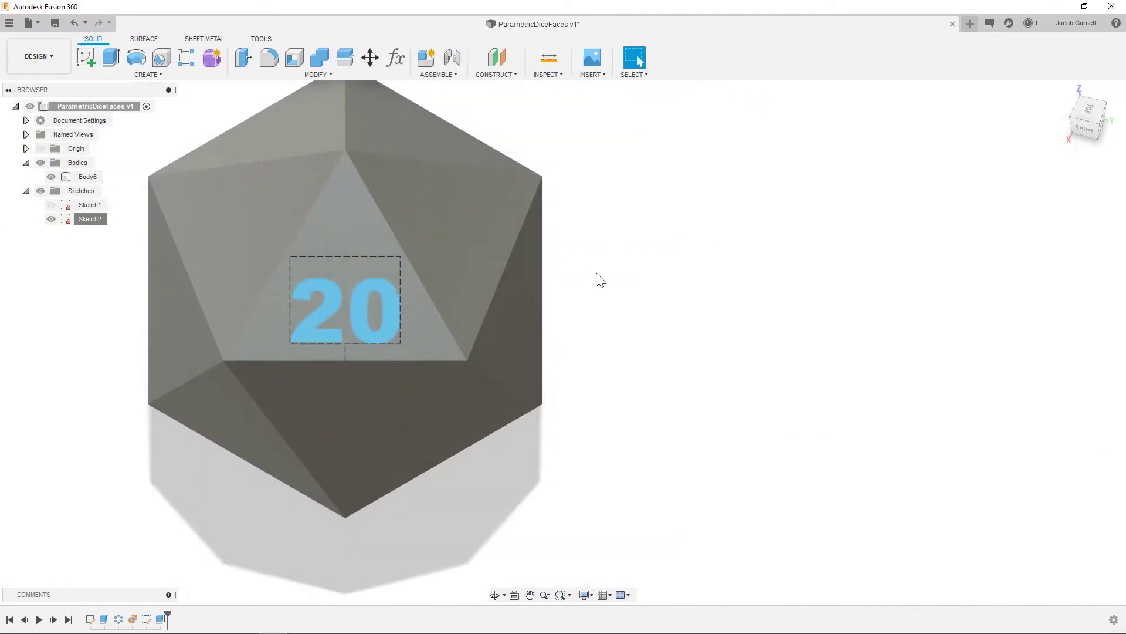
{"action": "mouse_move", "coordinate": [596, 279]}
{"action": "middle_mouse_down", "text": "shift"}
{"action": "mouse_move", "coordinate": [622, 267]}
{"action": "mouse_move", "coordinate": [550, 277]}
{"action": "mouse_move", "coordinate": [718, 287]}
{"action": "middle_mouse_up", "text": "shift"}
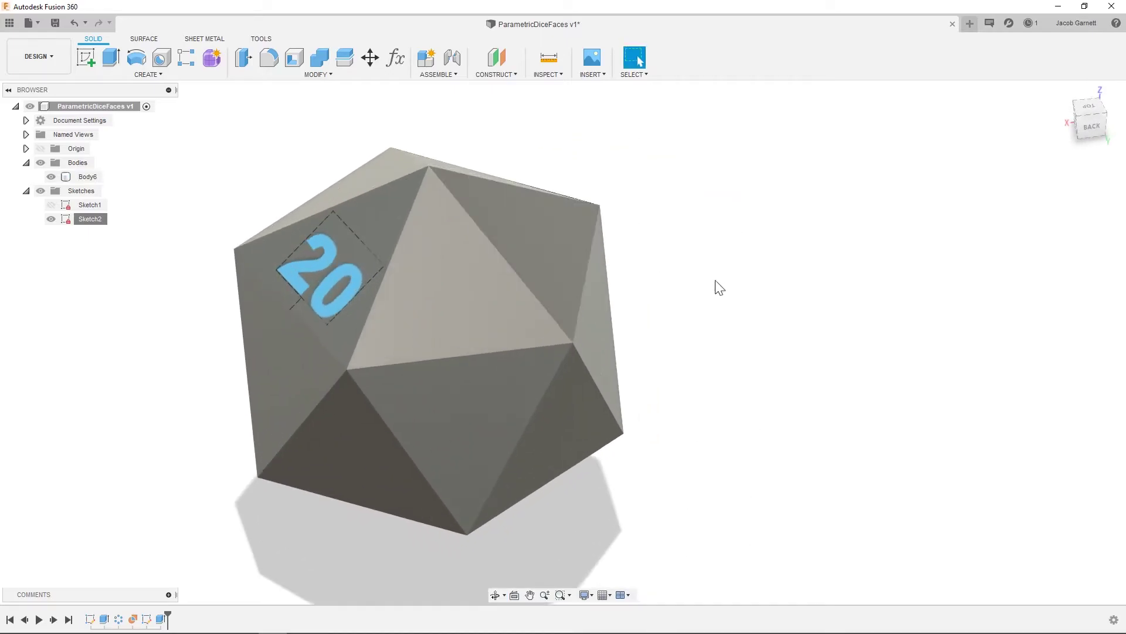
{"action": "type", "text": "stext"}
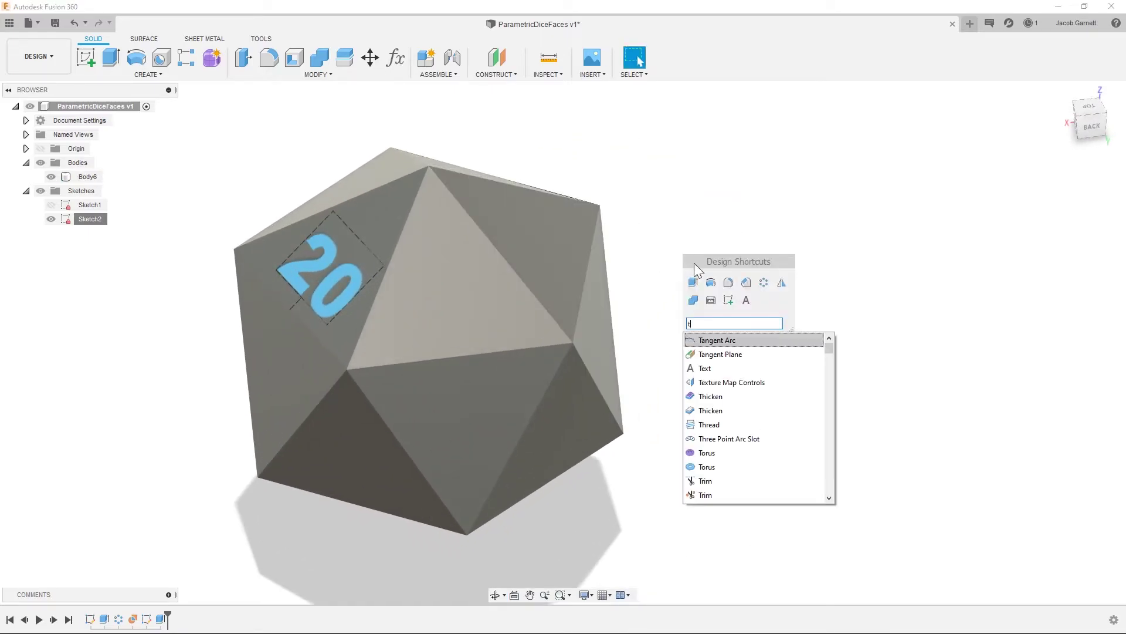
{"action": "left_click", "coordinate": [720, 338]}
{"action": "left_click", "coordinate": [465, 309]}
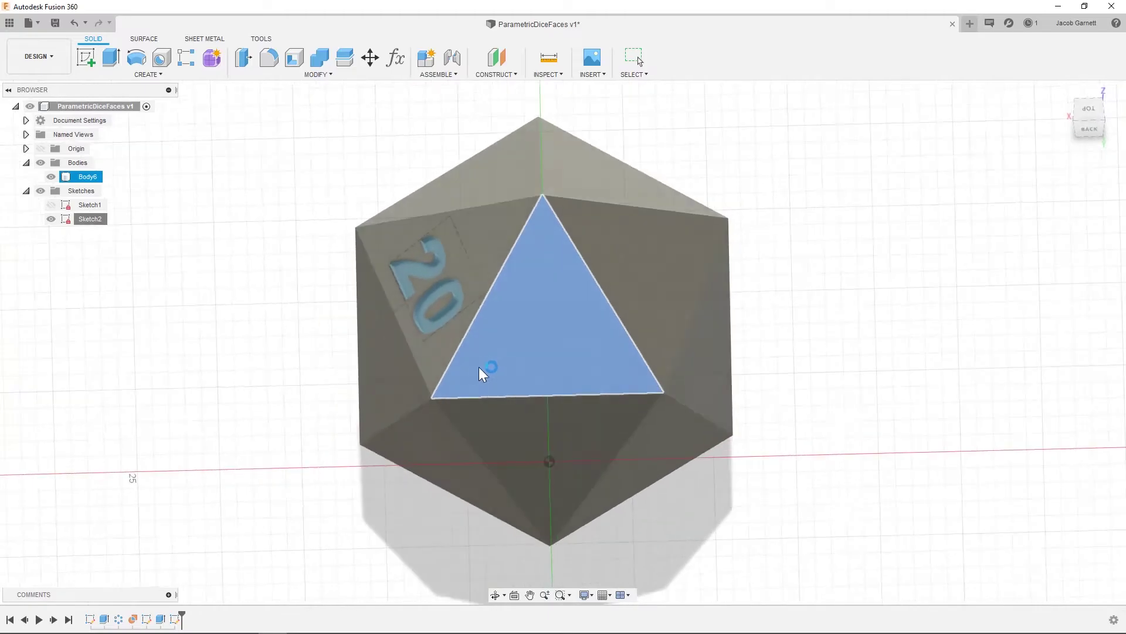
{"action": "left_click", "coordinate": [520, 365]}
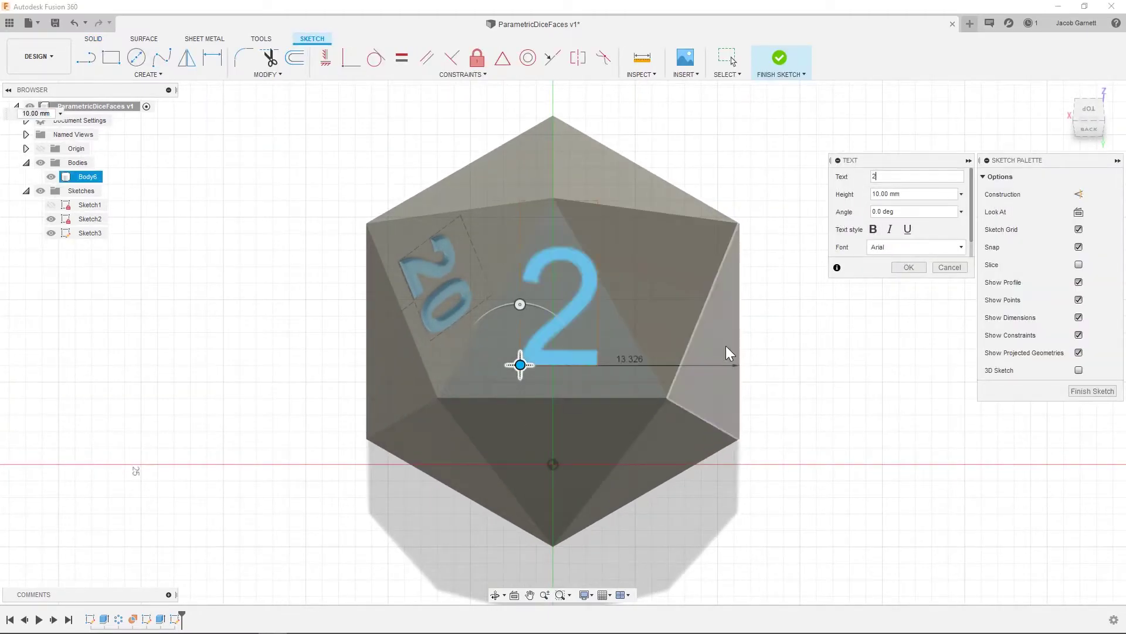
- Set the new 2 text to Arial Black font with an 8 mm height
{"action": "scroll", "coordinate": [688, 328], "scroll_direction": "up", "scroll_amount": 2}
{"action": "left_click", "coordinate": [897, 247]}
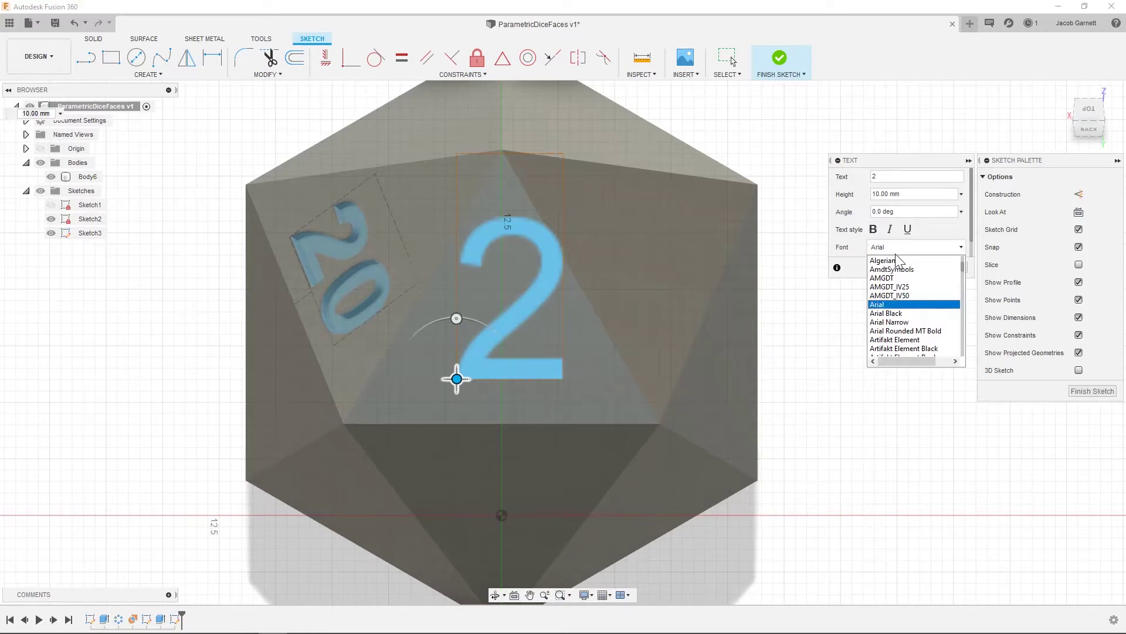
{"action": "left_click", "coordinate": [886, 313]}
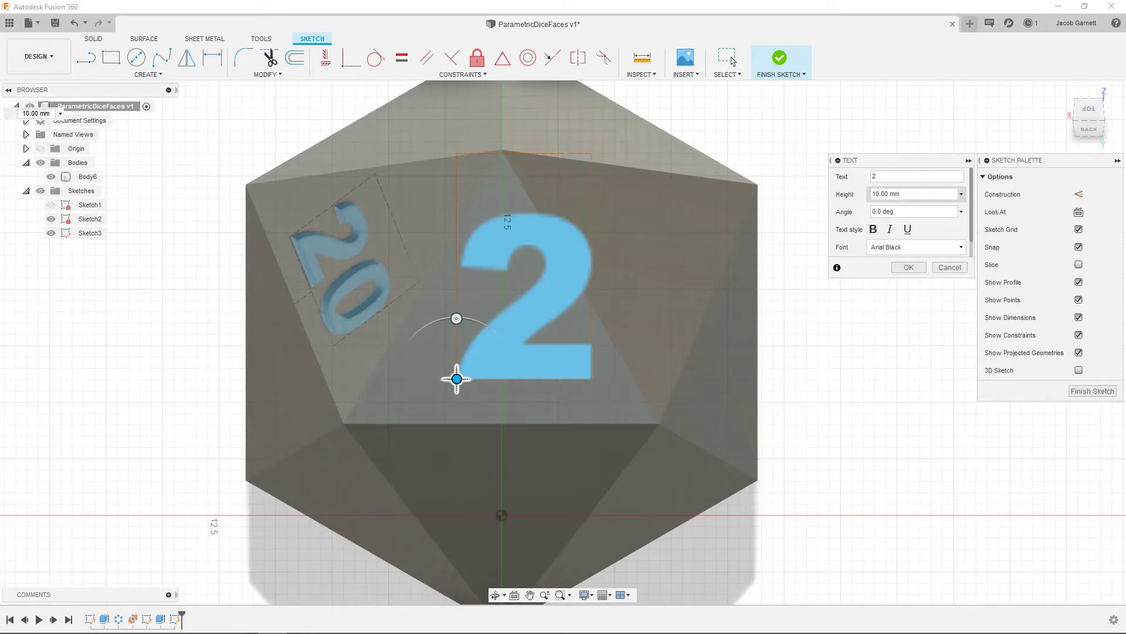
{"action": "key", "text": "ctrl+a"}
{"action": "type", "text": "8"}
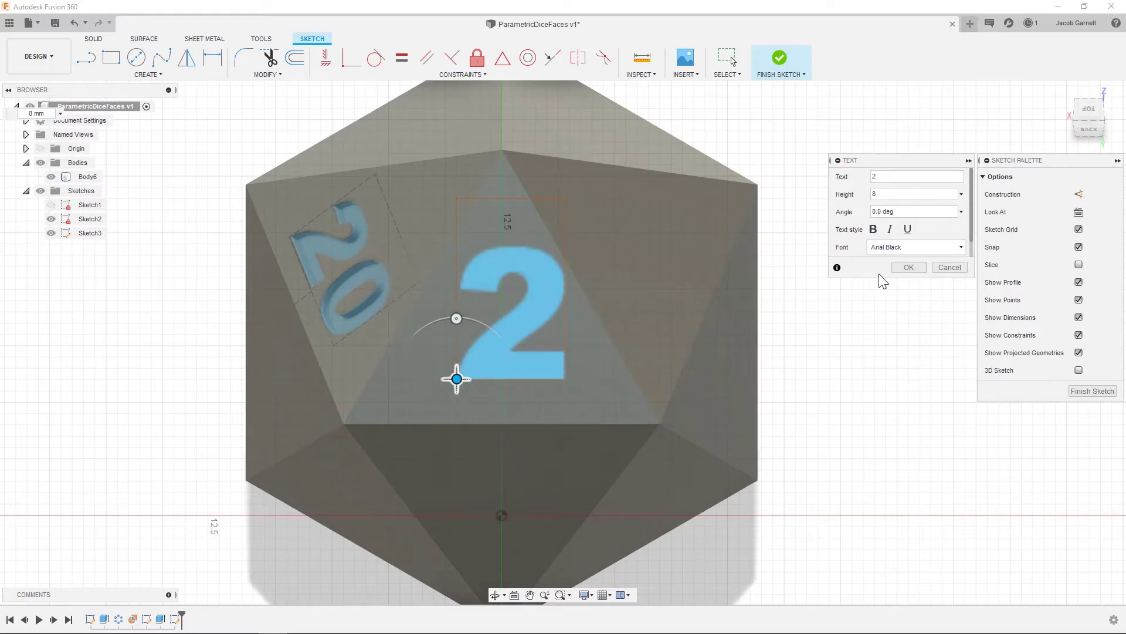
- Create the 2 sketch text and apply a horizontal/vertical constraint to it
{"action": "left_click", "coordinate": [906, 268]}
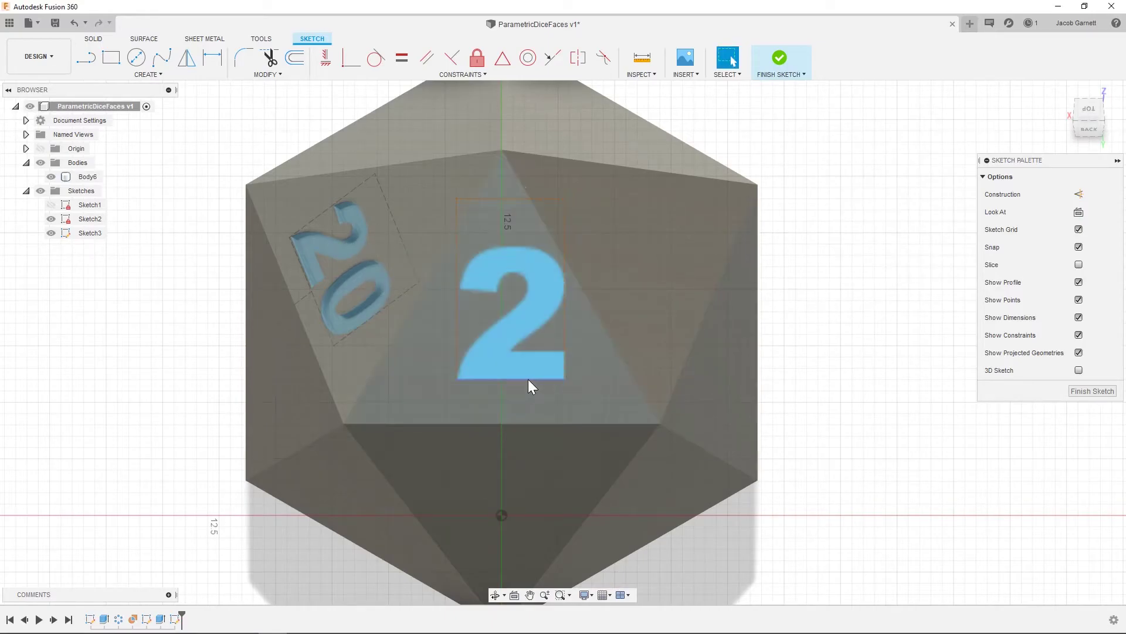
{"action": "right_click", "coordinate": [528, 379]}
{"action": "left_click", "coordinate": [537, 489]}
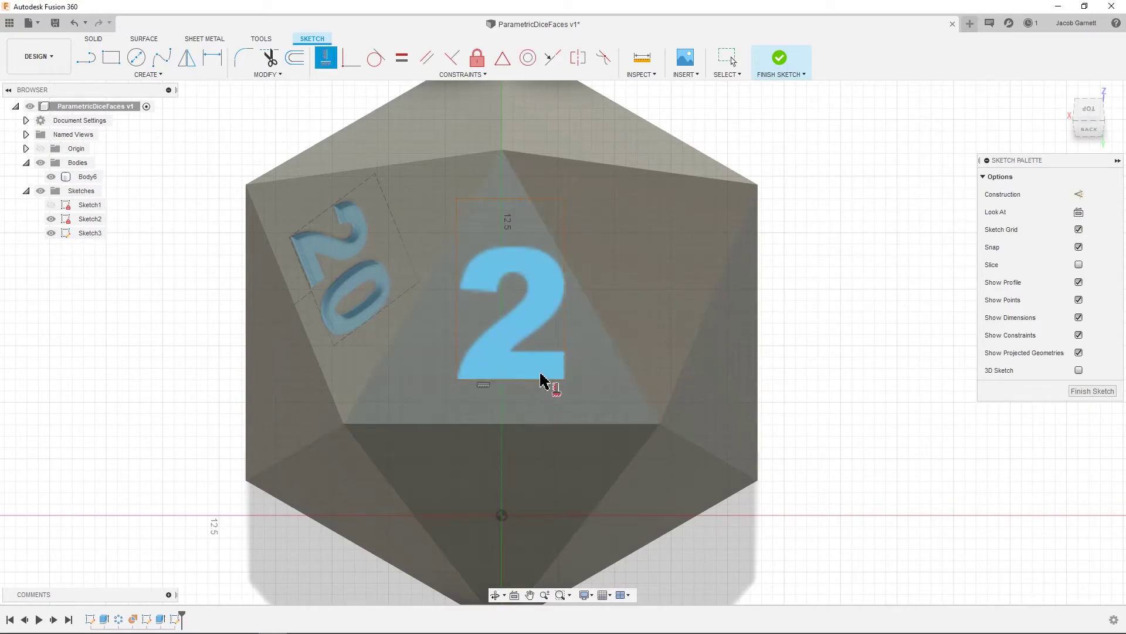
{"action": "key", "text": "Escape"}
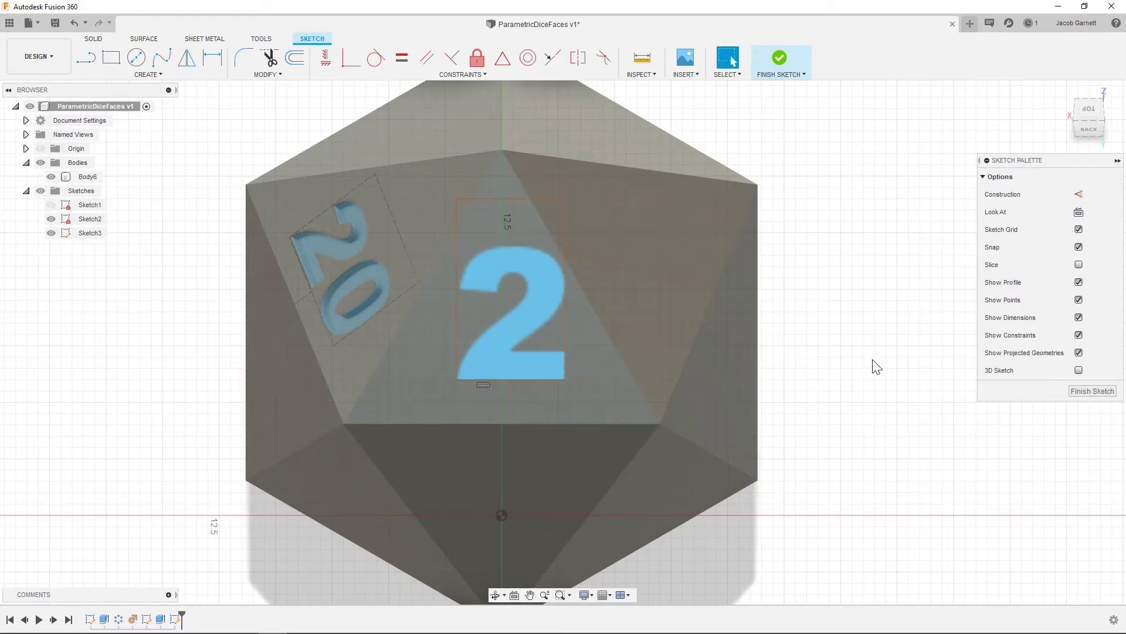
- Add a vertical construction line from the face edge to the 2, dimensioned to TextOffset
{"action": "key", "text": "l"}
{"action": "scroll", "coordinate": [638, 415], "scroll_direction": "up", "scroll_amount": 3}
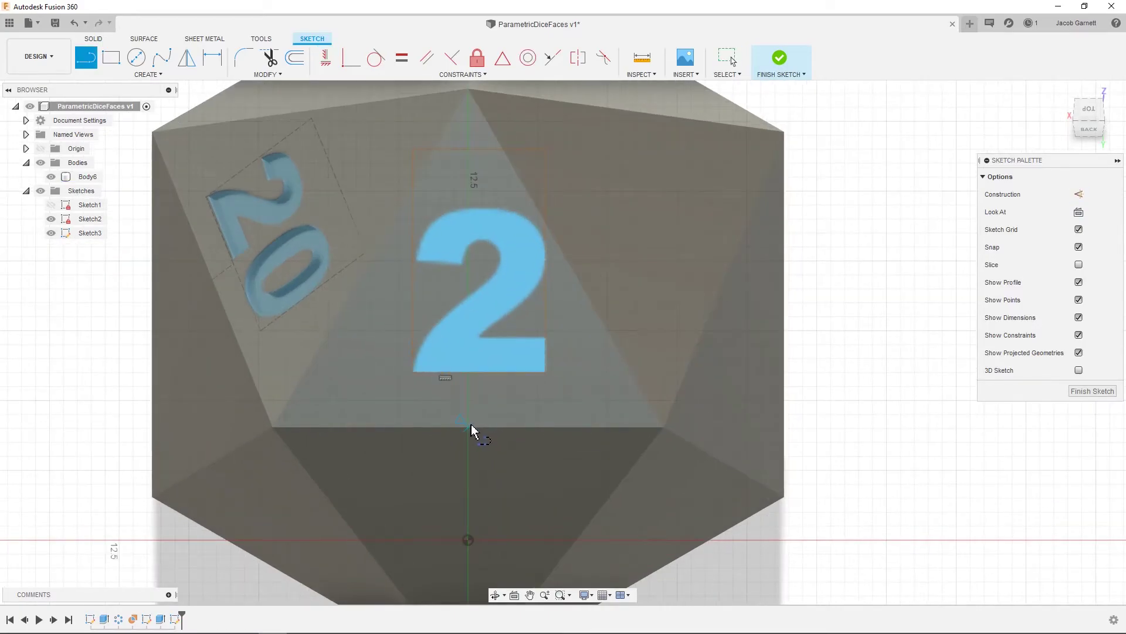
{"action": "left_click", "coordinate": [468, 428]}
{"action": "left_click", "coordinate": [478, 373]}
{"action": "key", "text": "Escape"}
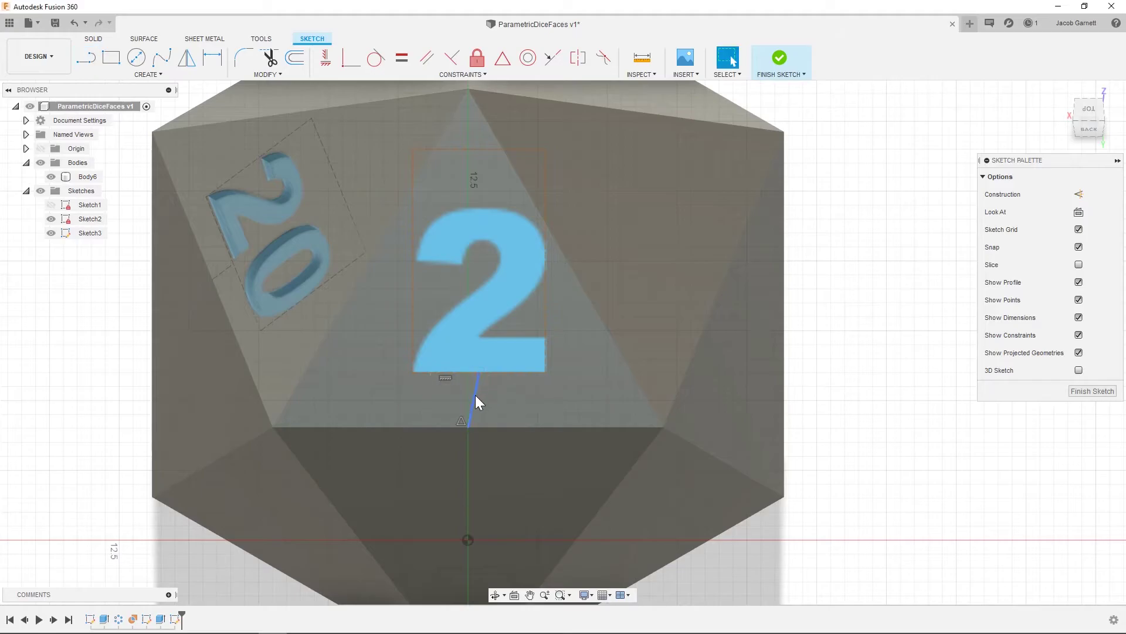
{"action": "right_click", "coordinate": [475, 402]}
{"action": "left_click", "coordinate": [494, 499]}
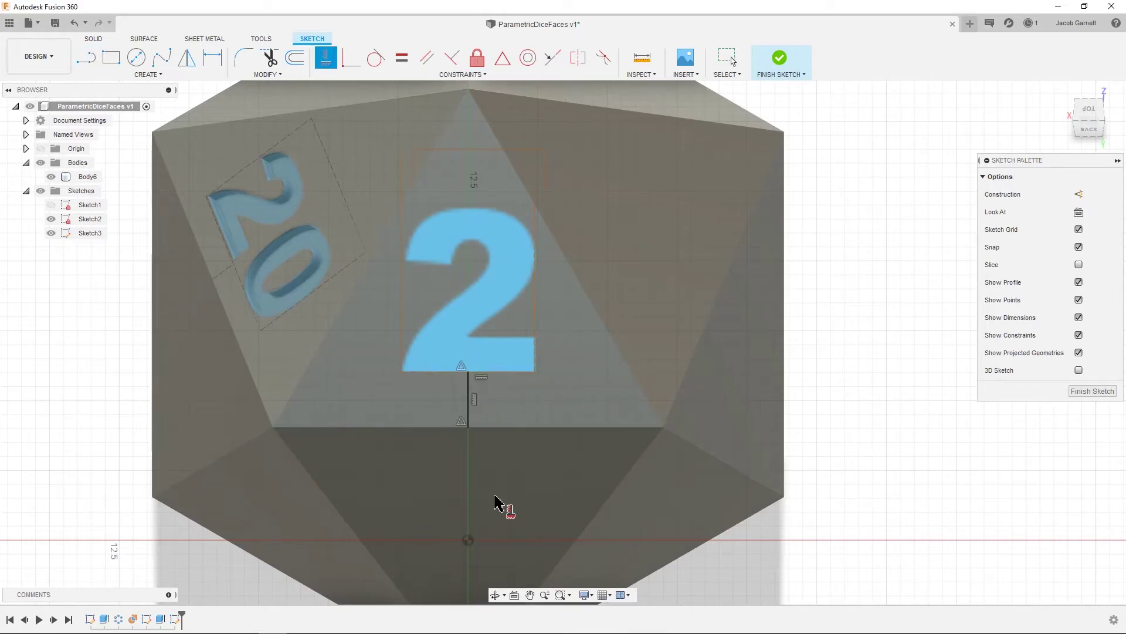
{"action": "key", "text": "Escape"}
{"action": "left_click", "coordinate": [469, 391]}
{"action": "key", "text": "x"}
{"action": "key", "text": "d"}
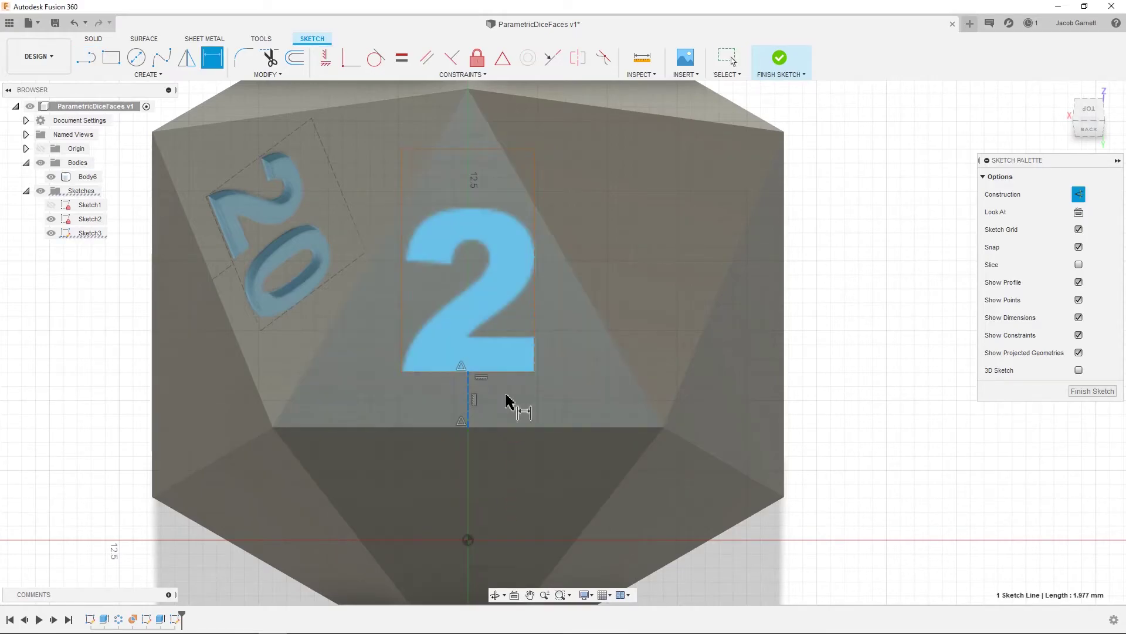
{"action": "left_click", "coordinate": [509, 402]}
{"action": "type", "text": "1"}
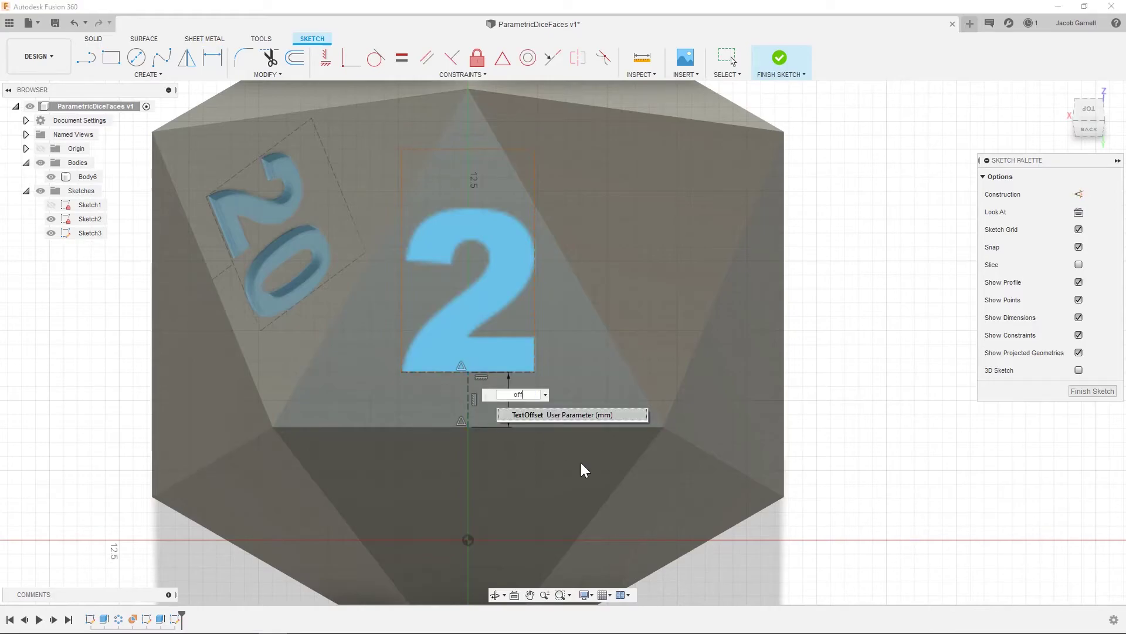
{"action": "key", "text": "Return"}
{"action": "key", "text": "Escape"}
- Change the 2 text height to 8 mm
{"action": "scroll", "coordinate": [487, 255], "scroll_direction": "down", "scroll_amount": 2}
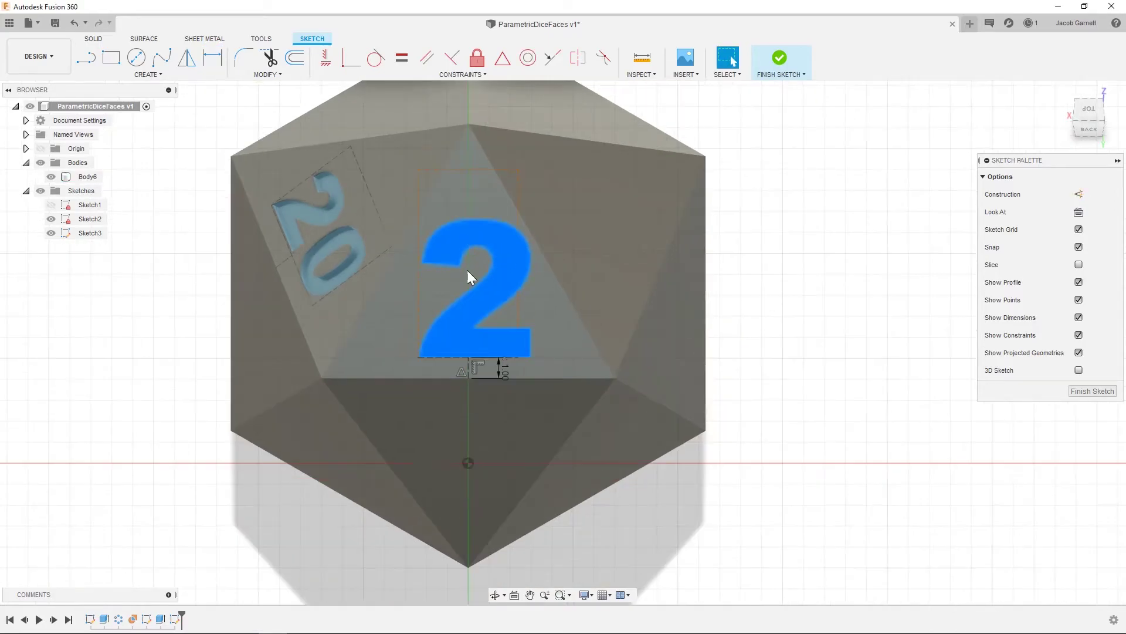
{"action": "double_click", "coordinate": [467, 269]}
{"action": "key", "text": "Tab"}
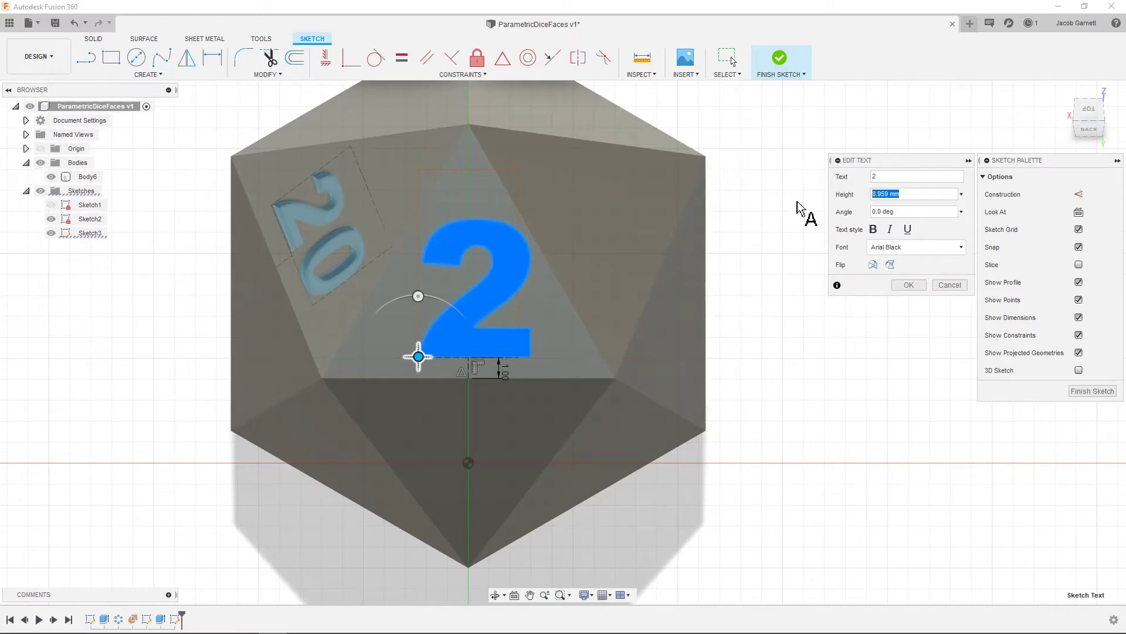
{"action": "type", "text": "8"}
{"action": "key", "text": "Return"}
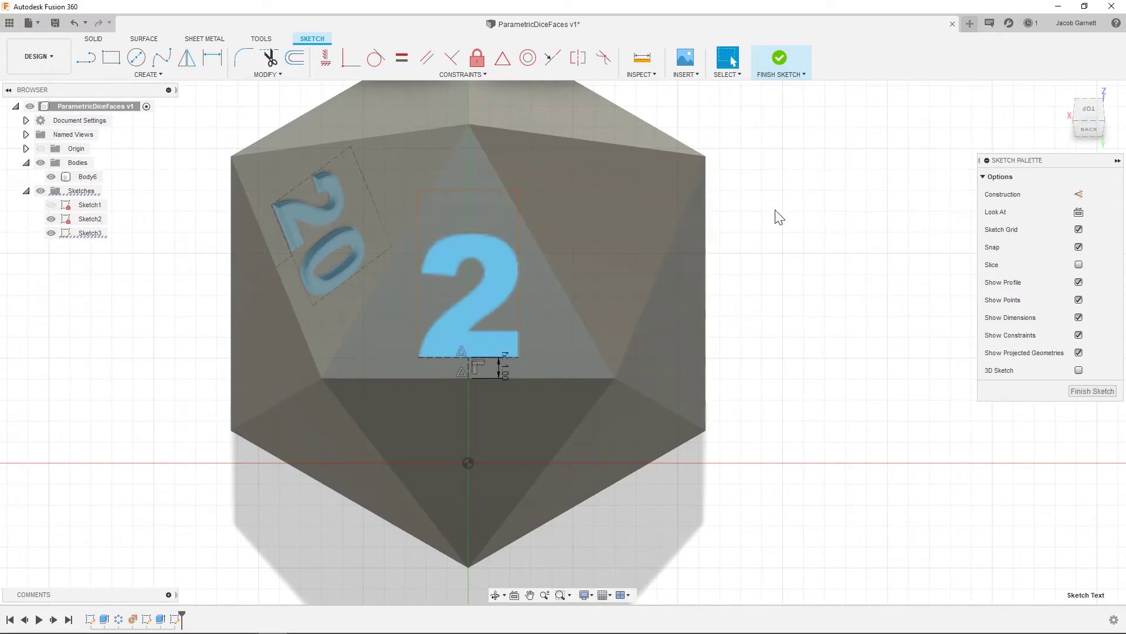
{"action": "scroll", "coordinate": [417, 253], "scroll_direction": "up", "scroll_amount": 2}
- Dimension the 2's text box at 8.00 high and 4.773438/(8/TextHeight) wide
{"action": "key", "text": "d"}
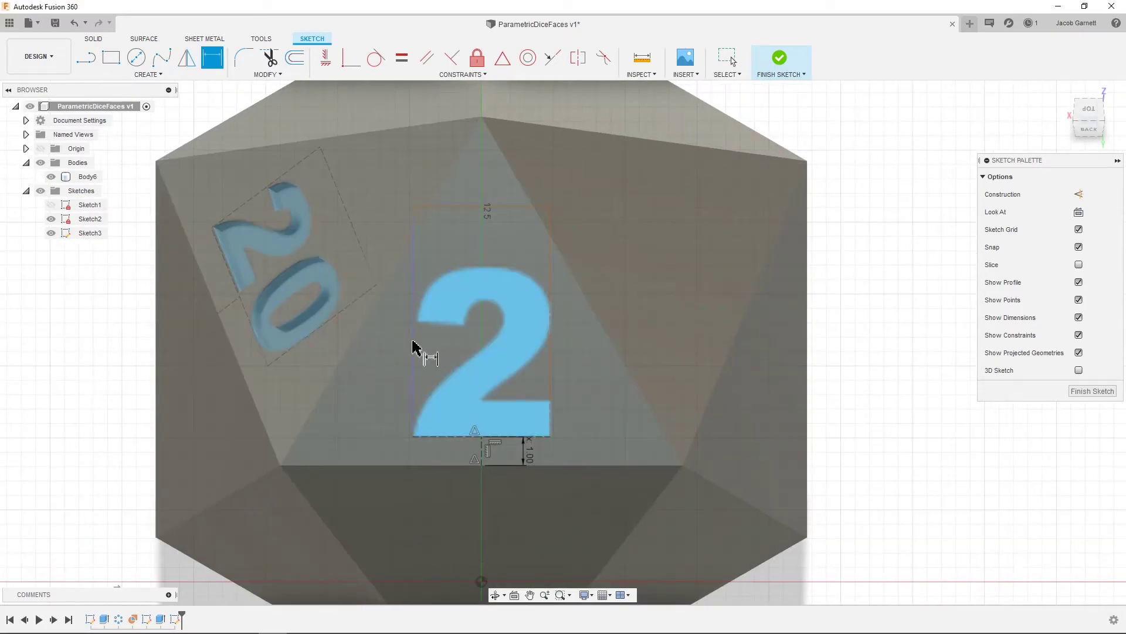
{"action": "left_click", "coordinate": [413, 346]}
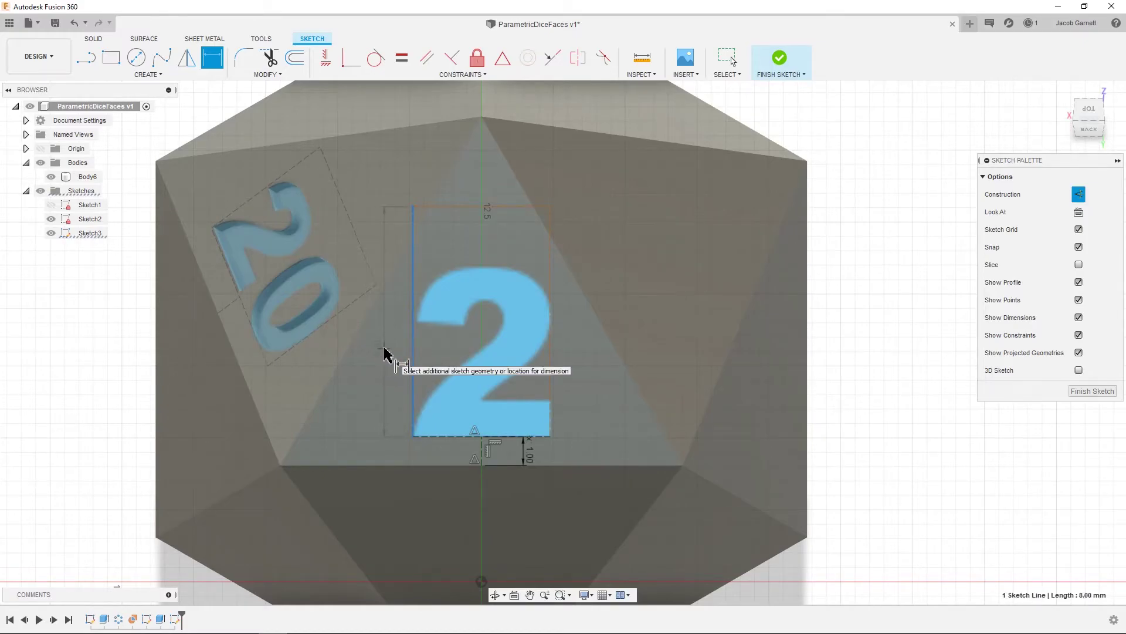
{"action": "left_click", "coordinate": [384, 352]}
{"action": "key", "text": "Return"}
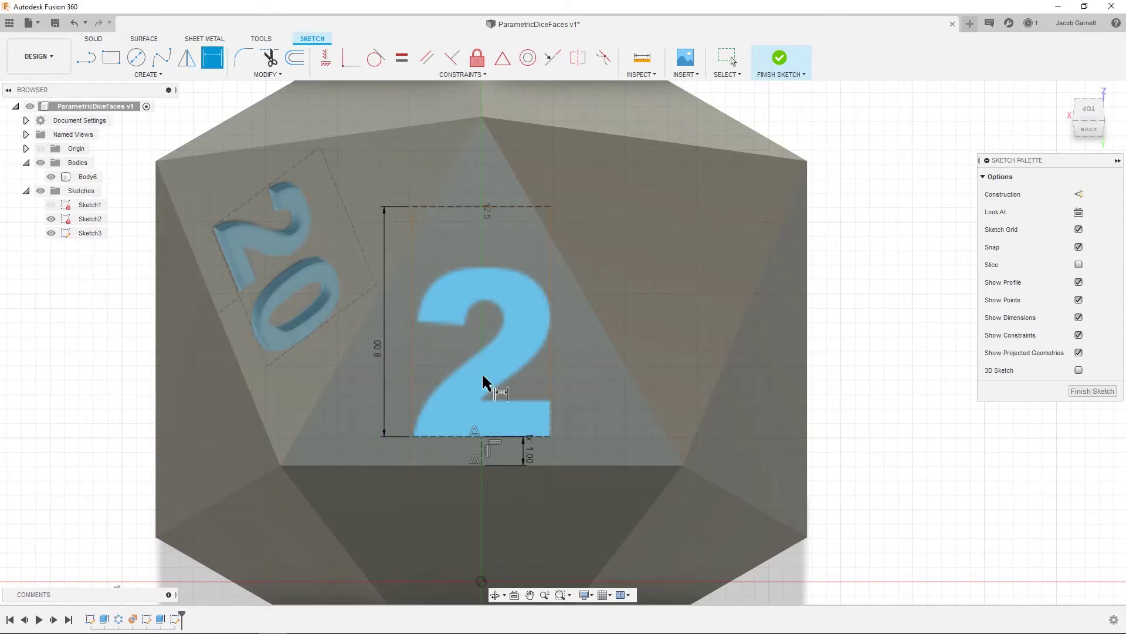
{"action": "left_click", "coordinate": [468, 206]}
{"action": "left_click", "coordinate": [459, 187]}
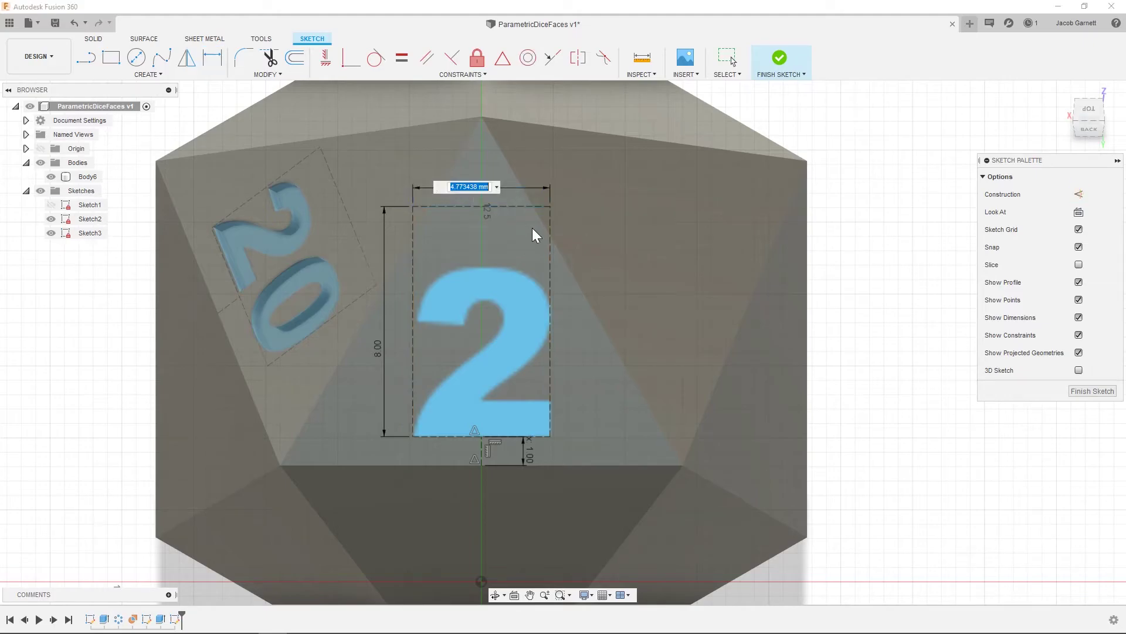
{"action": "key", "text": "End"}
{"action": "type", "text": "/(8/TextHeight)"}
{"action": "key", "text": "Return"}
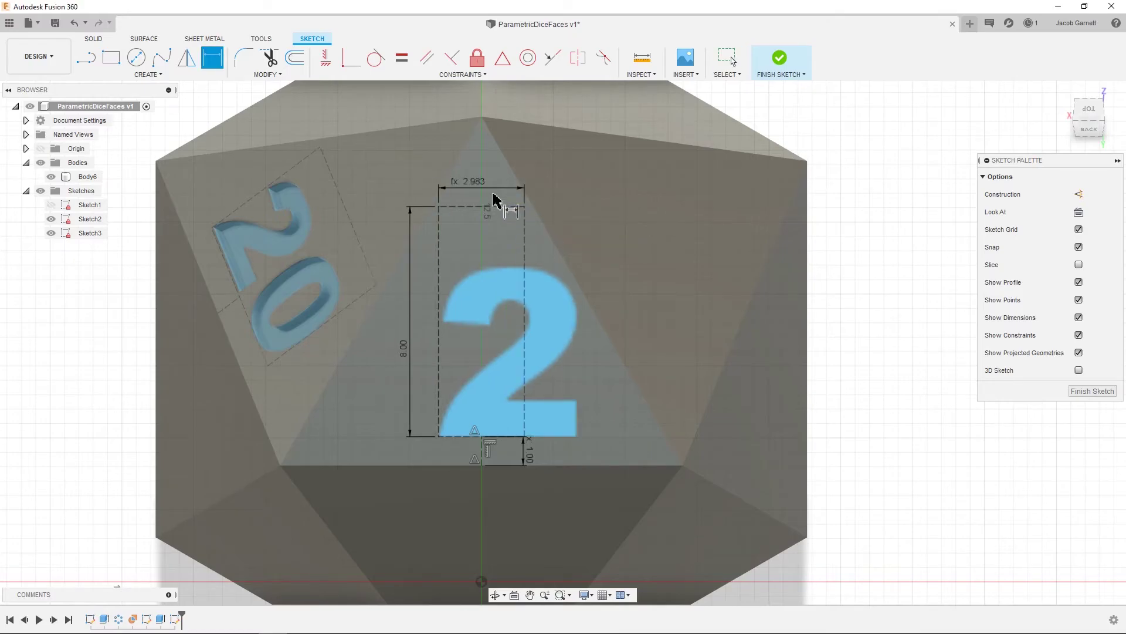
{"action": "key", "text": "Escape"}
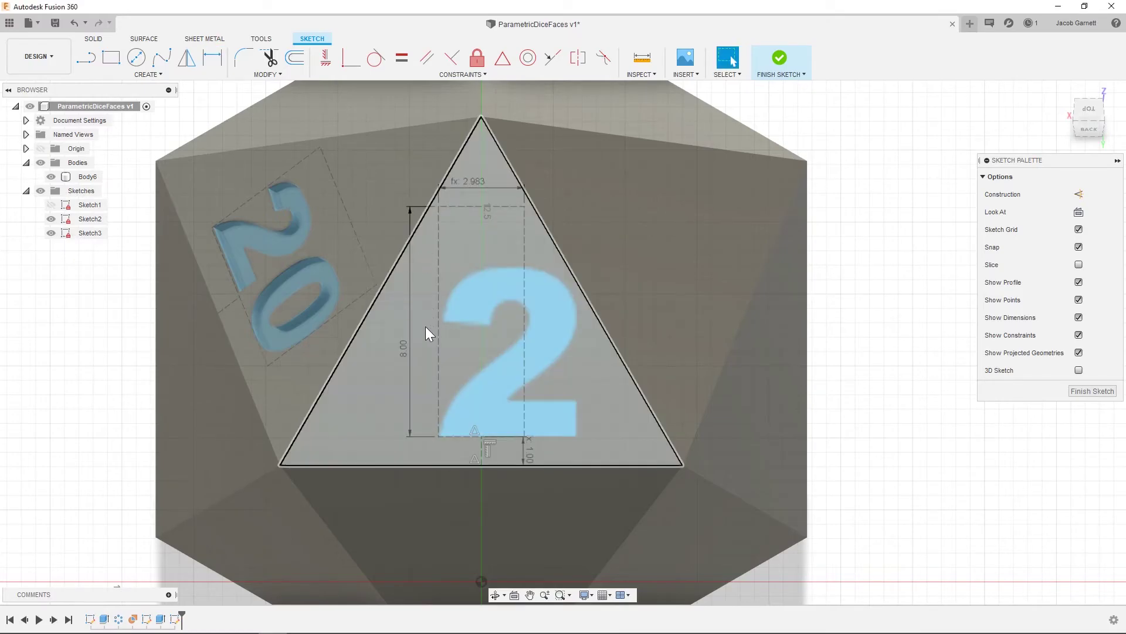
- Change the 8.00 height dimension to TextHeight so the 2 becomes 5 mm tall
{"action": "double_click", "coordinate": [407, 351]}
{"action": "type", "text": "TextHeight"}
{"action": "key", "text": "Return"}
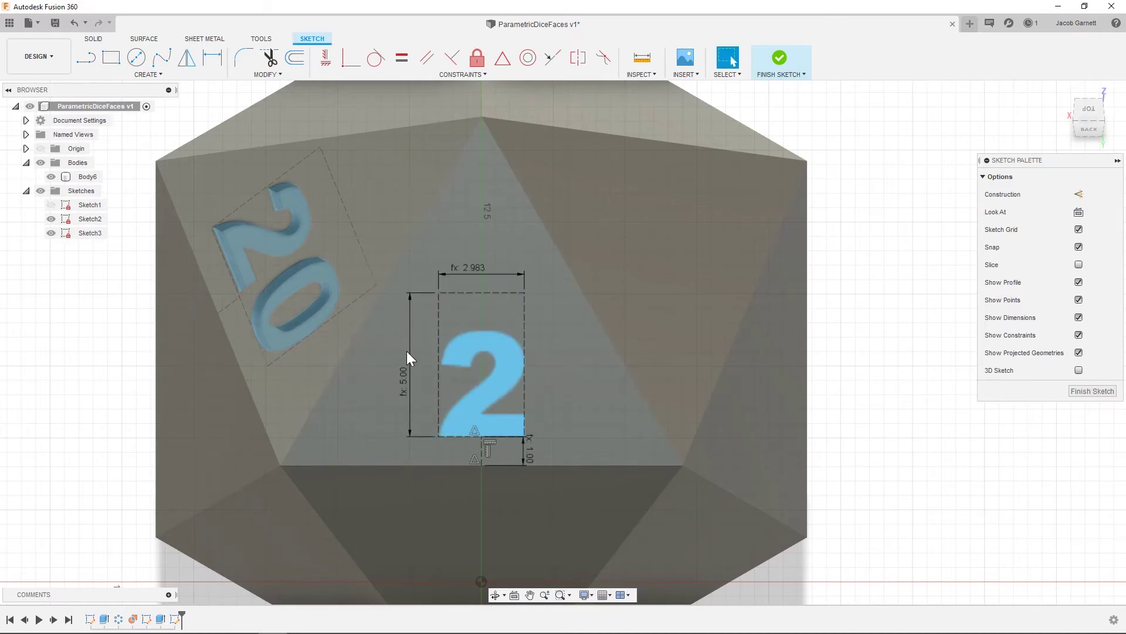
{"action": "mouse_move", "coordinate": [455, 332]}
{"action": "middle_mouse_down", "text": "shift"}
{"action": "mouse_move", "coordinate": [518, 300]}
{"action": "mouse_move", "coordinate": [502, 403]}
{"action": "mouse_move", "coordinate": [413, 277]}
{"action": "mouse_move", "coordinate": [468, 357]}
{"action": "middle_mouse_up", "text": "shift"}
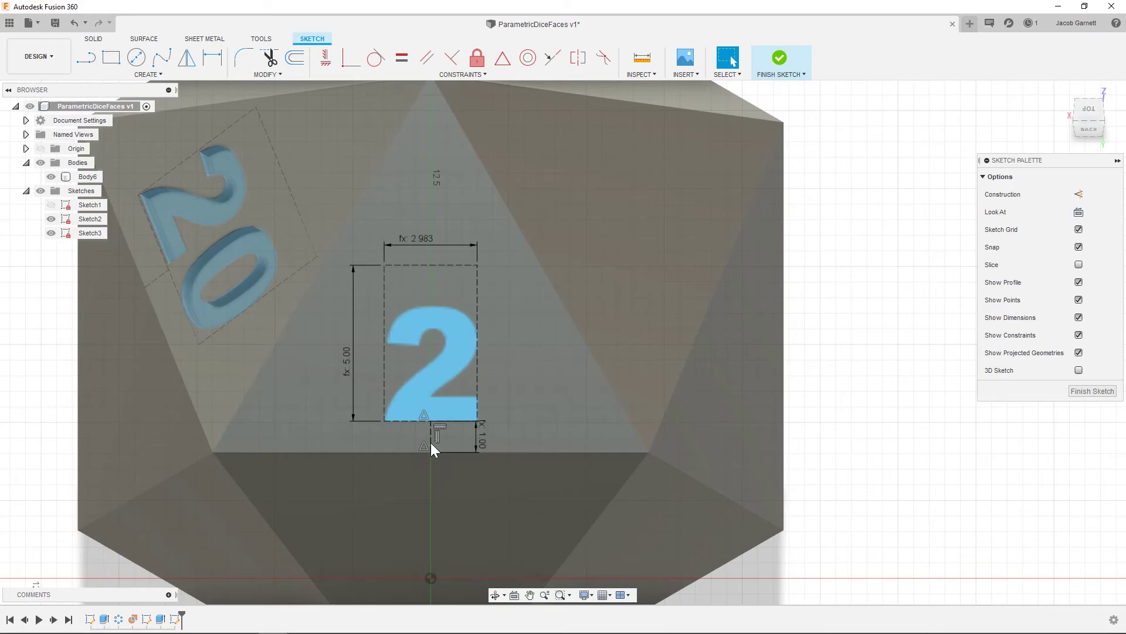
- Zoom out to view the parameter-sized 2 beside the 20 on the die
{"action": "scroll", "coordinate": [420, 431], "scroll_direction": "down", "scroll_amount": 3}
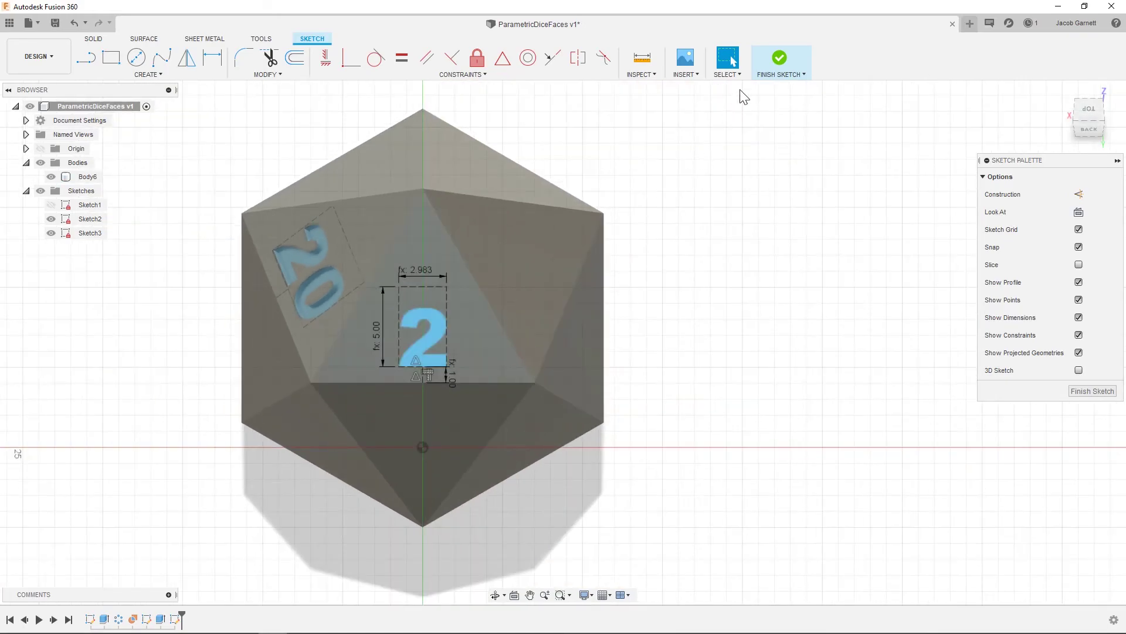
- Finish Sketch3 and extrude the 2 profile by Text_Depth
{"action": "left_click", "coordinate": [783, 58]}
{"action": "mouse_move", "coordinate": [616, 377]}
{"action": "middle_mouse_down", "text": "shift"}
{"action": "mouse_move", "coordinate": [649, 337]}
{"action": "mouse_move", "coordinate": [689, 335]}
{"action": "middle_mouse_up", "text": "shift"}
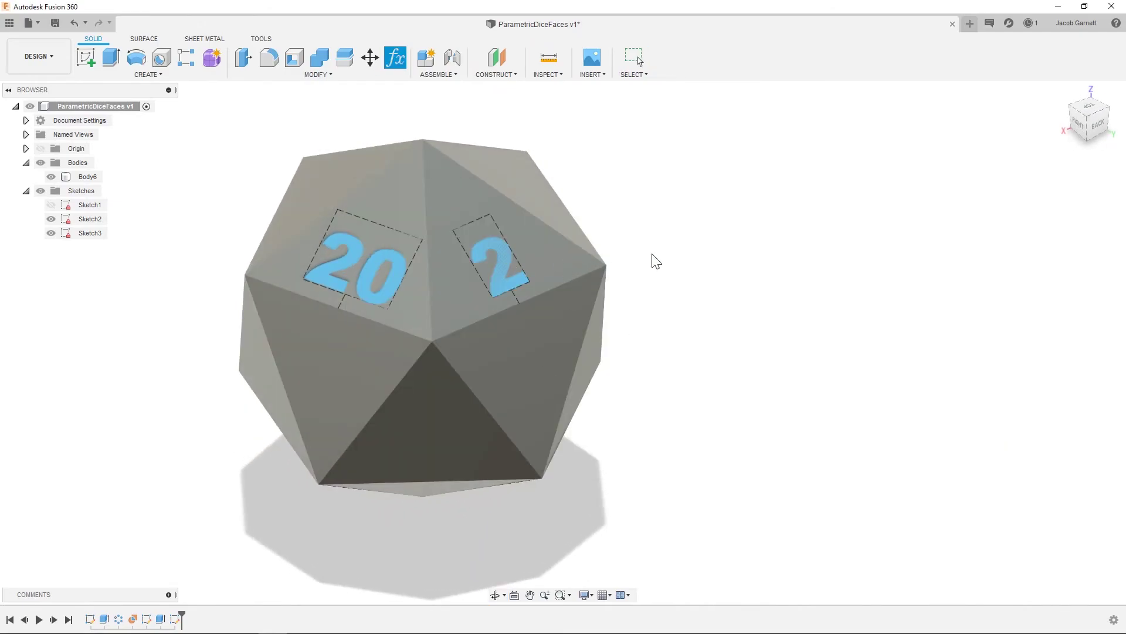
{"action": "key", "text": "e"}
{"action": "left_click", "coordinate": [503, 265]}
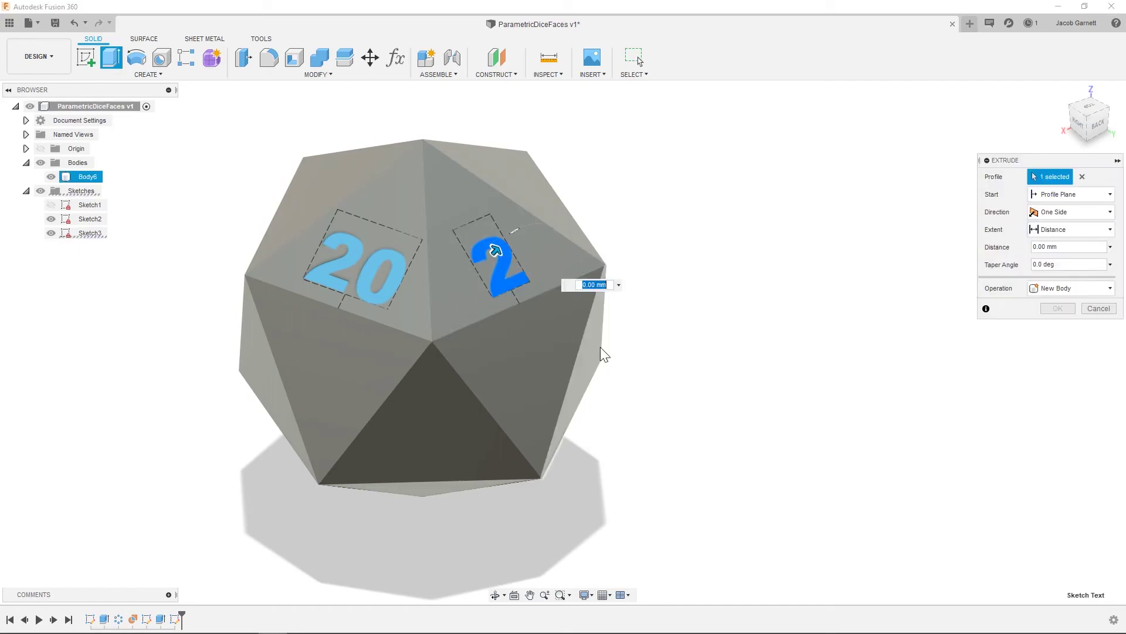
{"action": "type", "text": "te0"}
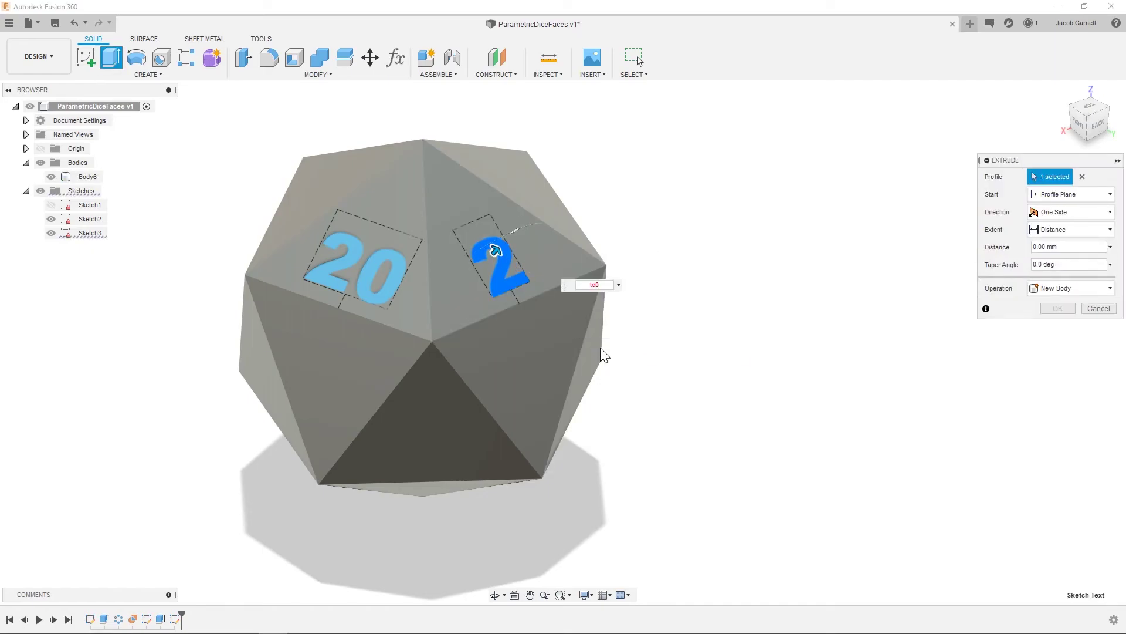
{"action": "key", "text": "BackSpace"}
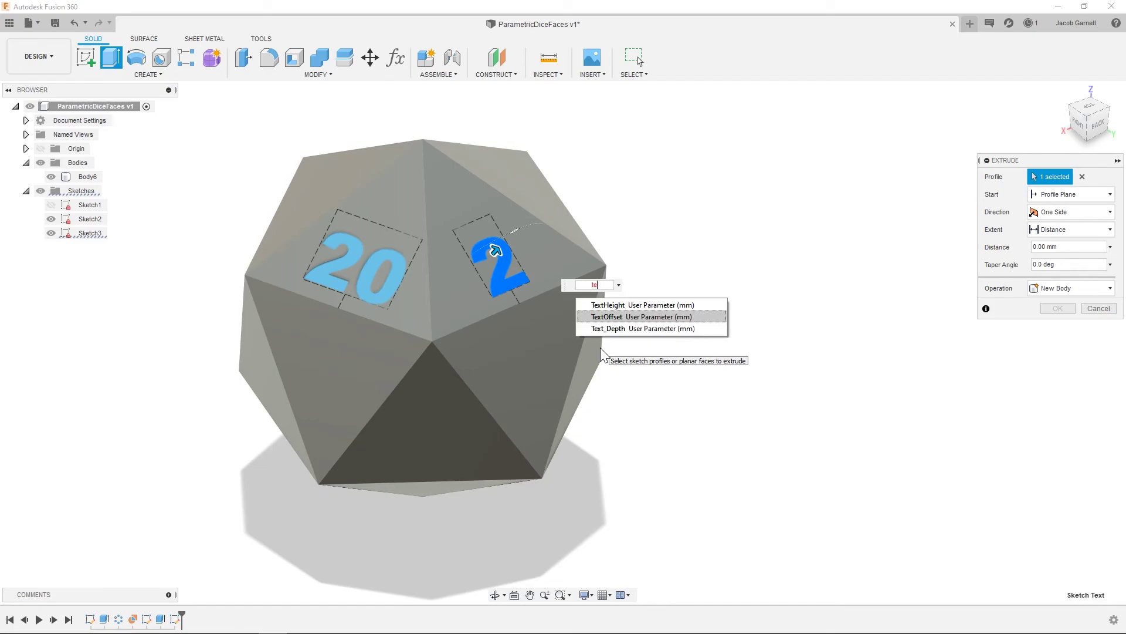
{"action": "key", "text": "Return"}
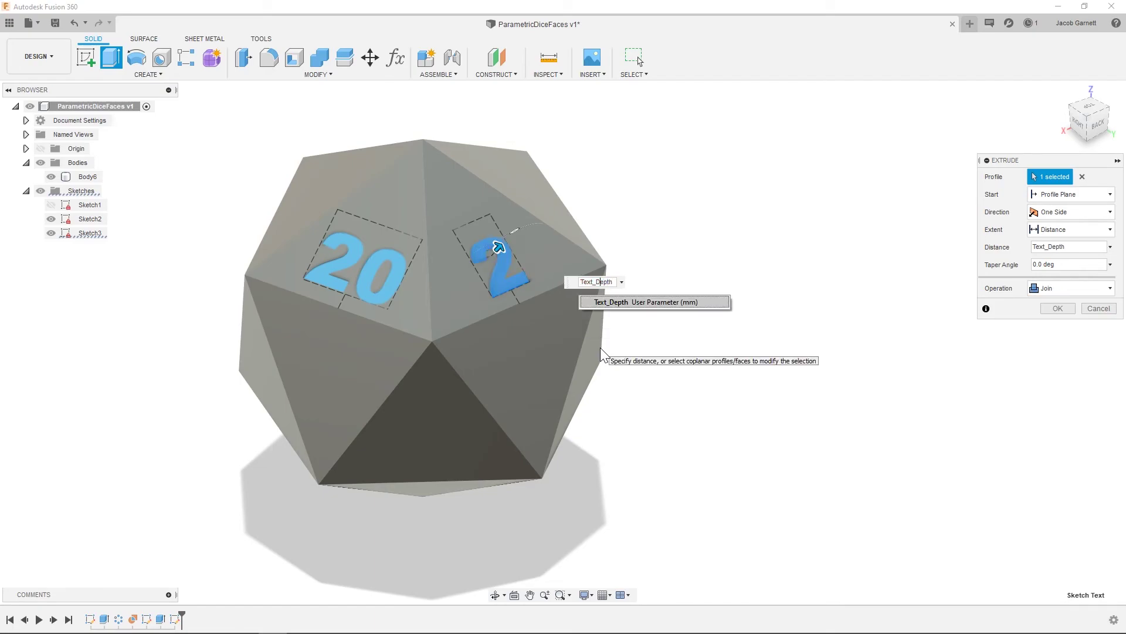
{"action": "key", "text": "Return"}
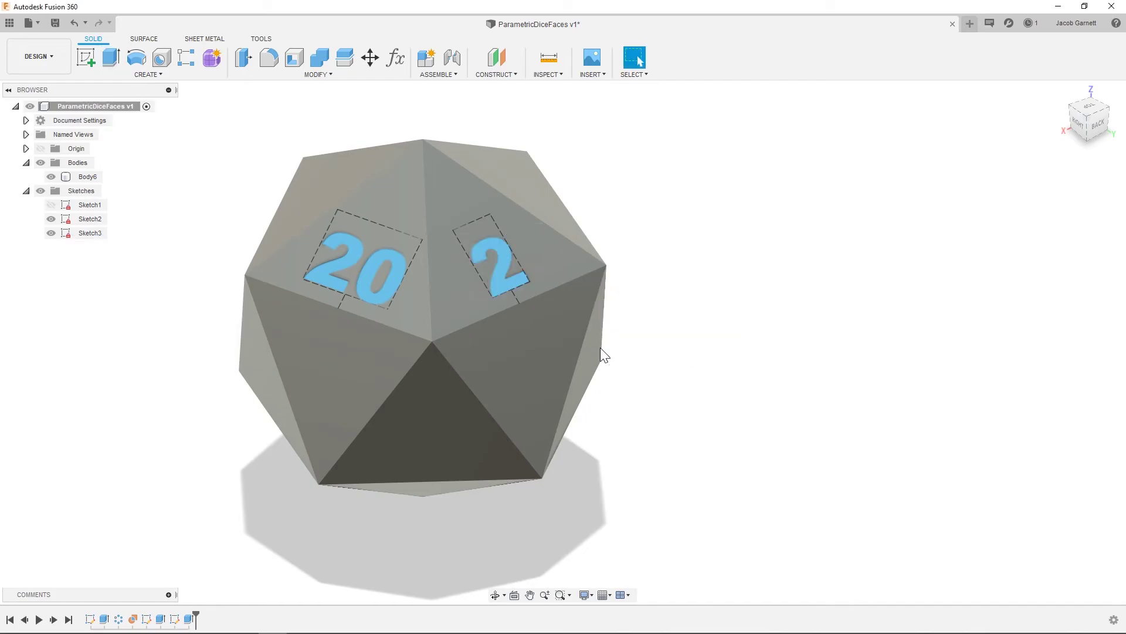
- Hide both text sketches, Sketch2 and Sketch3, and bring up the Change Parameters table
{"action": "scroll", "coordinate": [574, 334], "scroll_direction": "up", "scroll_amount": 3}
{"action": "left_click", "coordinate": [92, 219]}
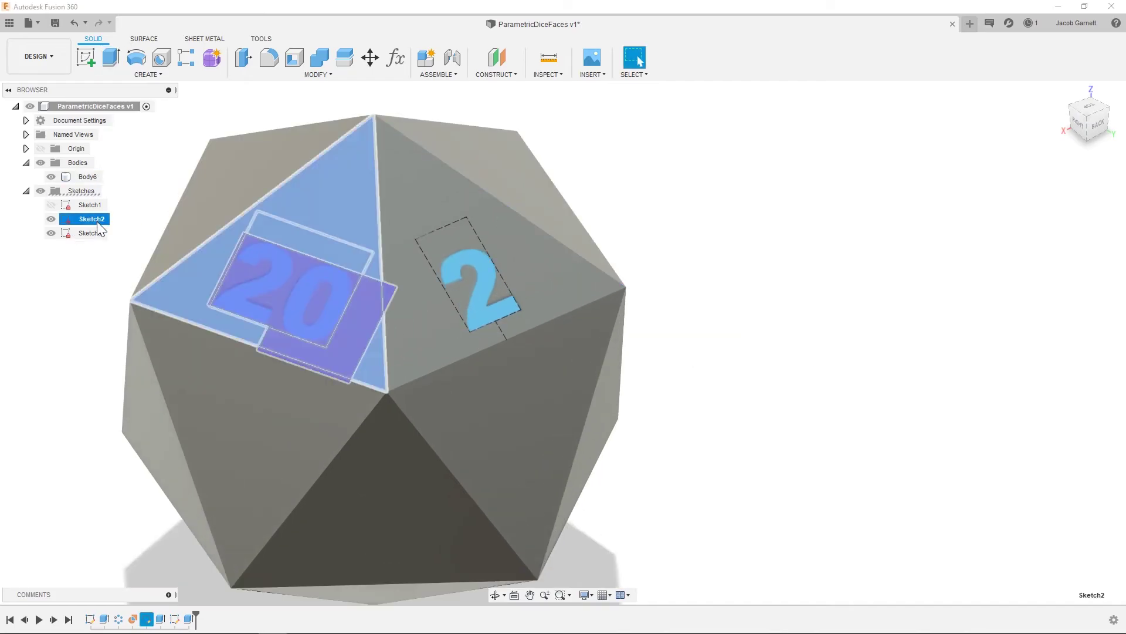
{"action": "left_click", "coordinate": [98, 228], "text": "ctrl"}
{"action": "key", "text": "v"}
{"action": "scroll", "coordinate": [771, 250], "scroll_direction": "down", "scroll_amount": 3}
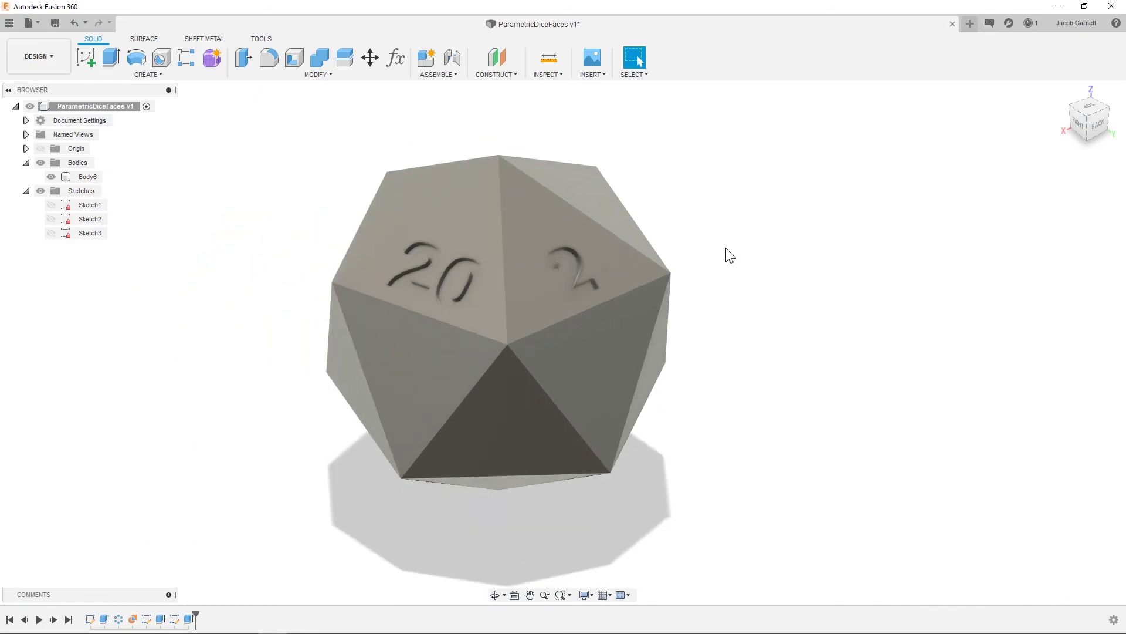
{"action": "scroll", "coordinate": [729, 255], "scroll_direction": "up", "scroll_amount": 2}
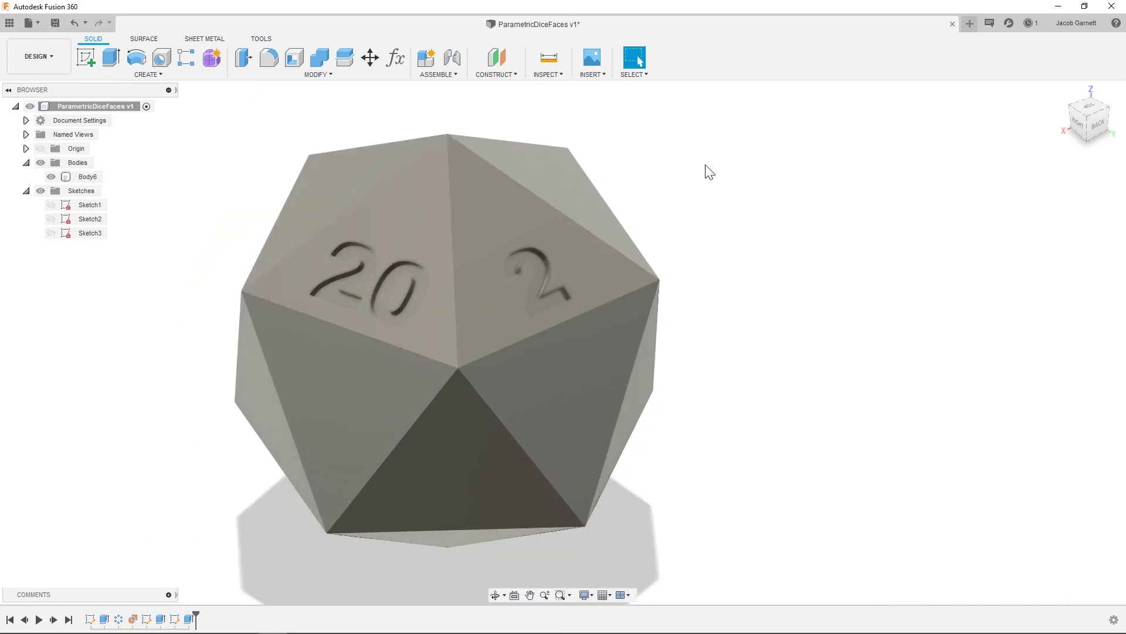
{"action": "key", "text": "ctrl+shift+p"}
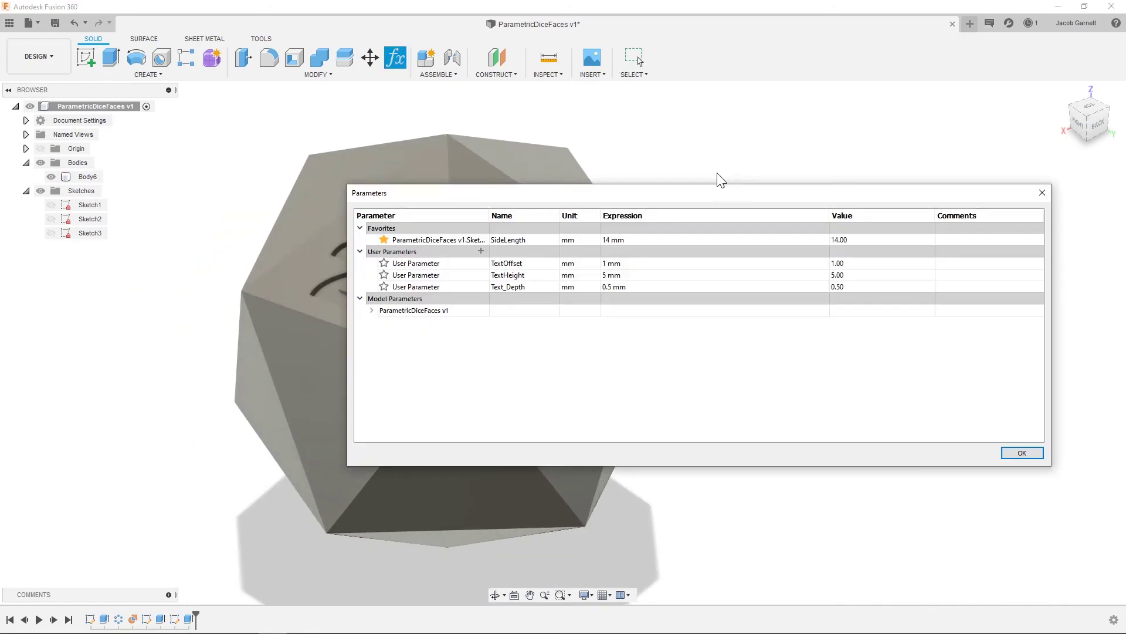
- Set the TextOffset parameter to 1.5 mm
{"action": "left_click", "coordinate": [649, 279]}
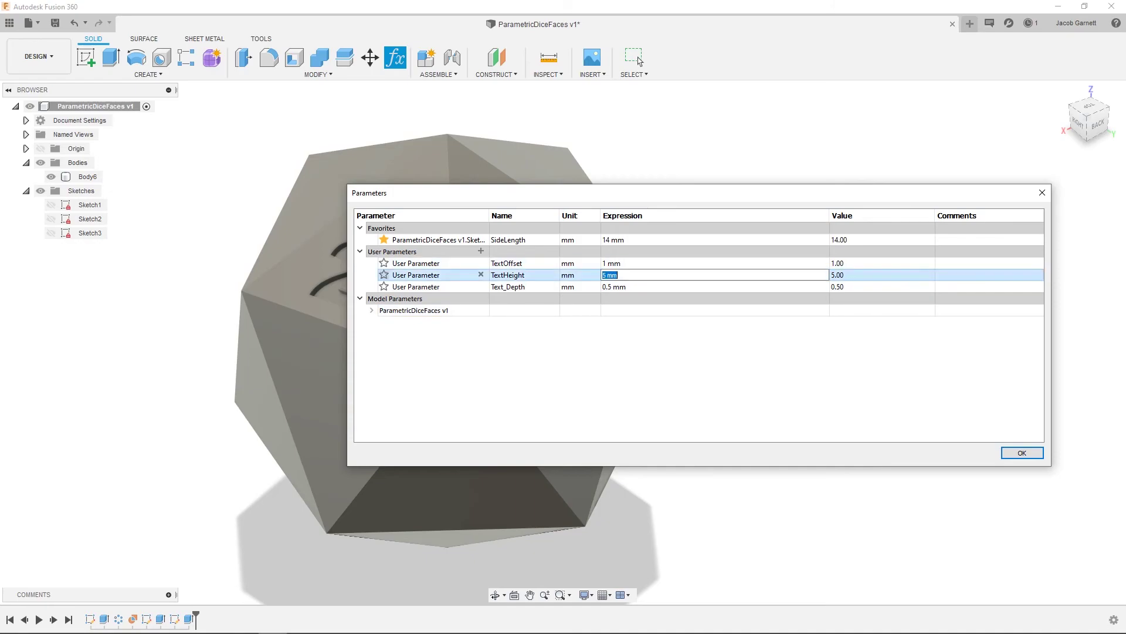
{"action": "left_click", "coordinate": [644, 265]}
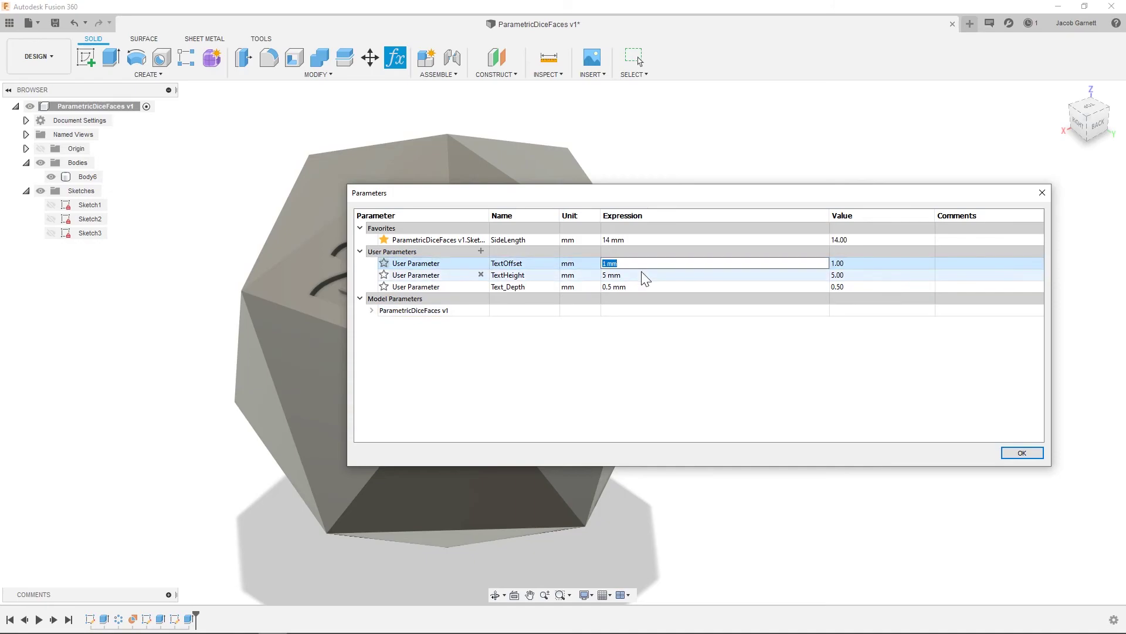
{"action": "key", "text": "Return"}
{"action": "key", "text": "Return"}
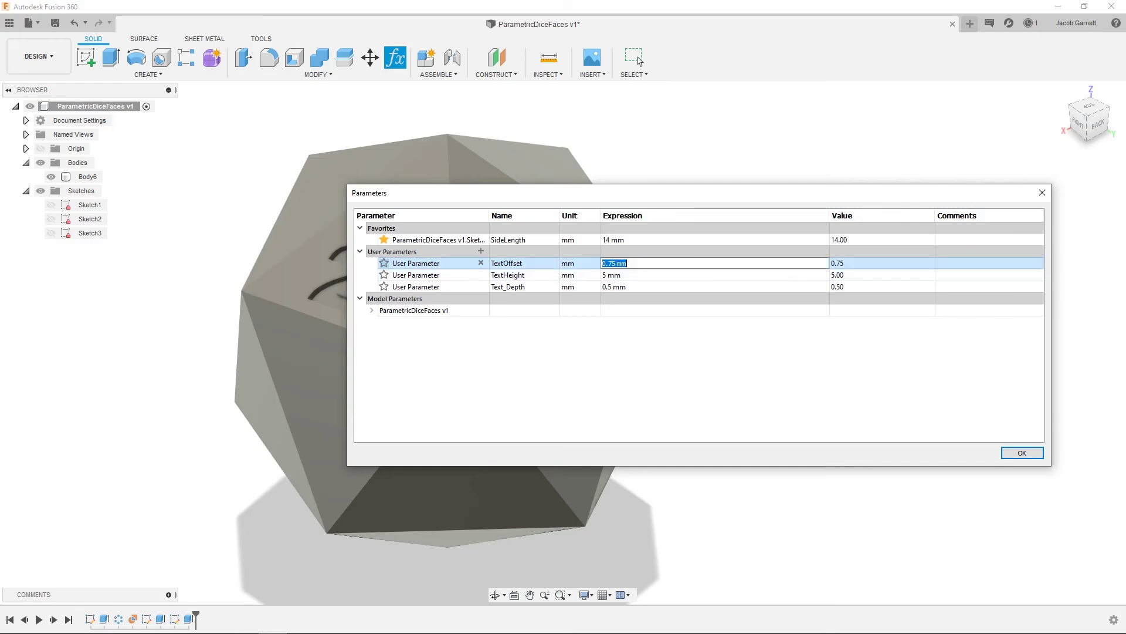
{"action": "type", "text": "1.5"}
{"action": "key", "text": "Return"}
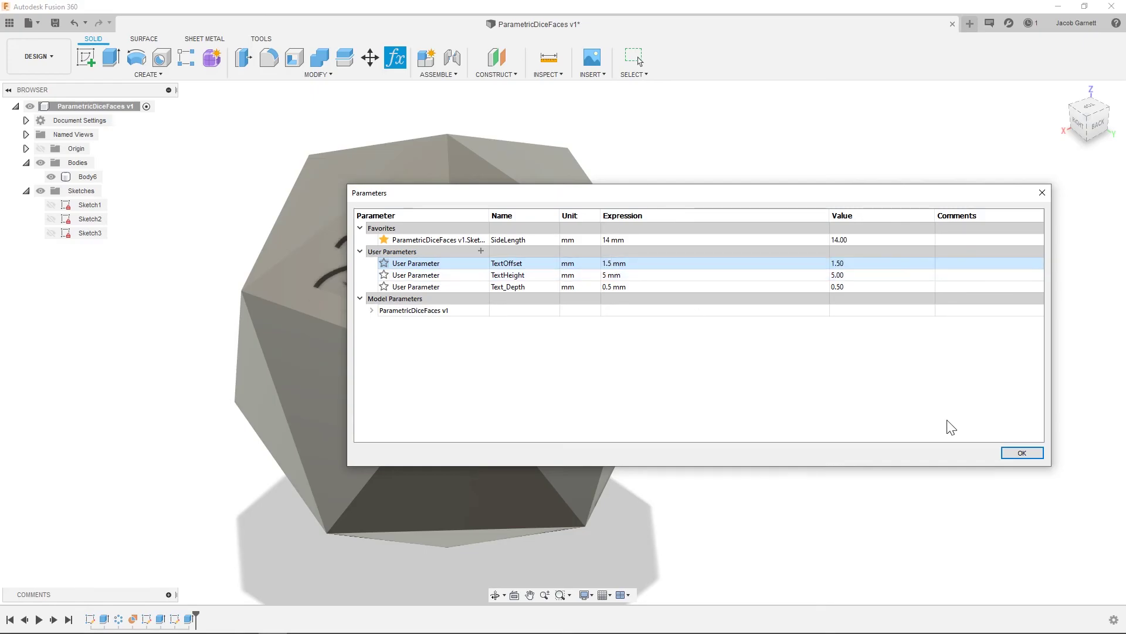
{"action": "left_click", "coordinate": [1021, 453]}
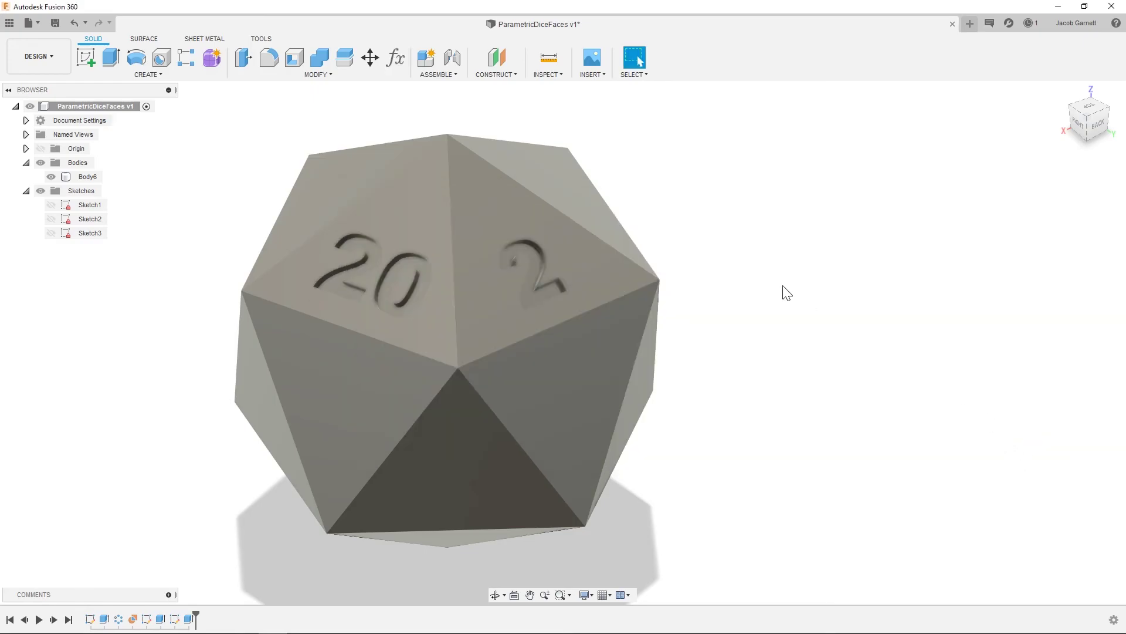
- Set the TextHeight parameter to 6 mm
{"action": "key", "text": "ctrl+shift+p"}
{"action": "double_click", "coordinate": [633, 279]}
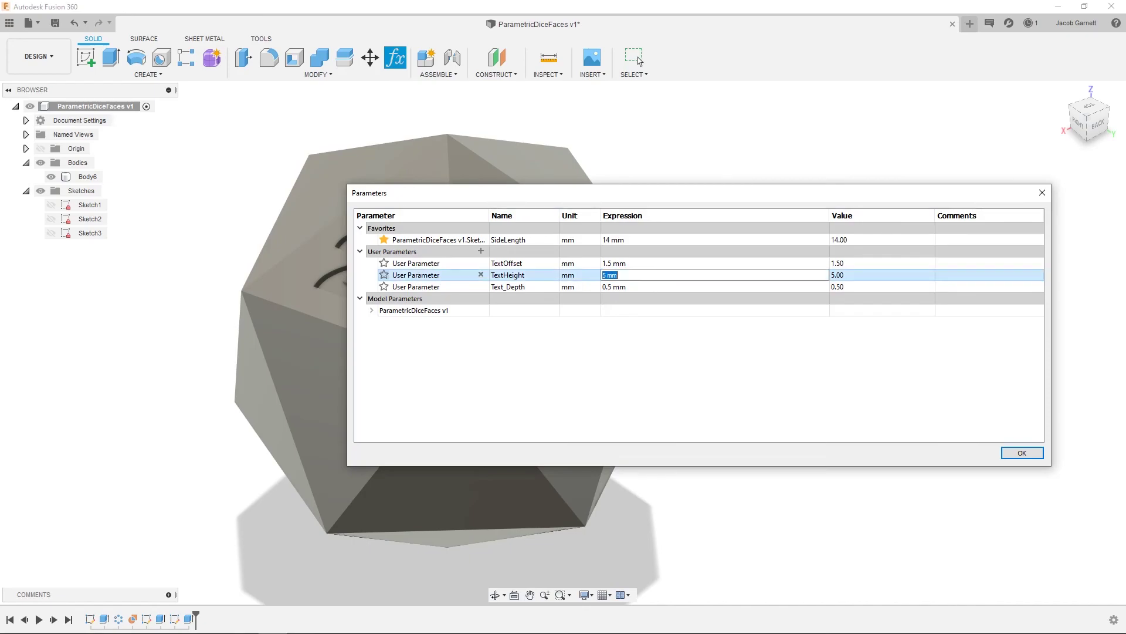
{"action": "key", "text": "Return"}
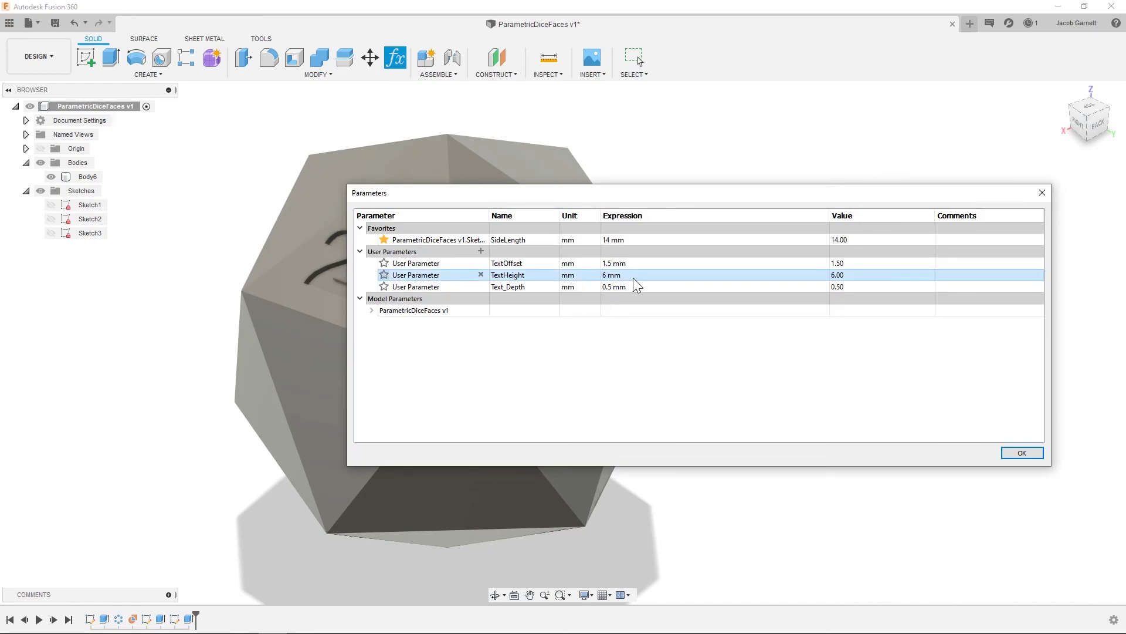
{"action": "left_click", "coordinate": [1021, 452]}
- Re-edit the 20 extrude feature and confirm it as a cut at -Text_Depth
{"action": "right_click", "coordinate": [89, 219]}
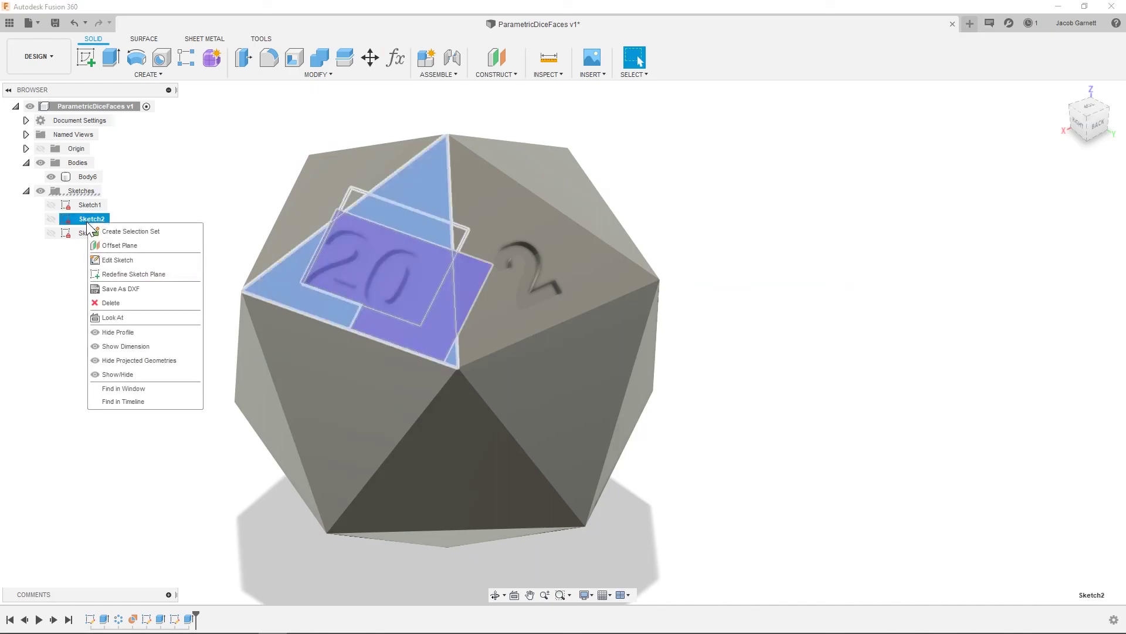
{"action": "left_click", "coordinate": [189, 521]}
{"action": "left_click", "coordinate": [174, 618]}
{"action": "right_click", "coordinate": [173, 619]}
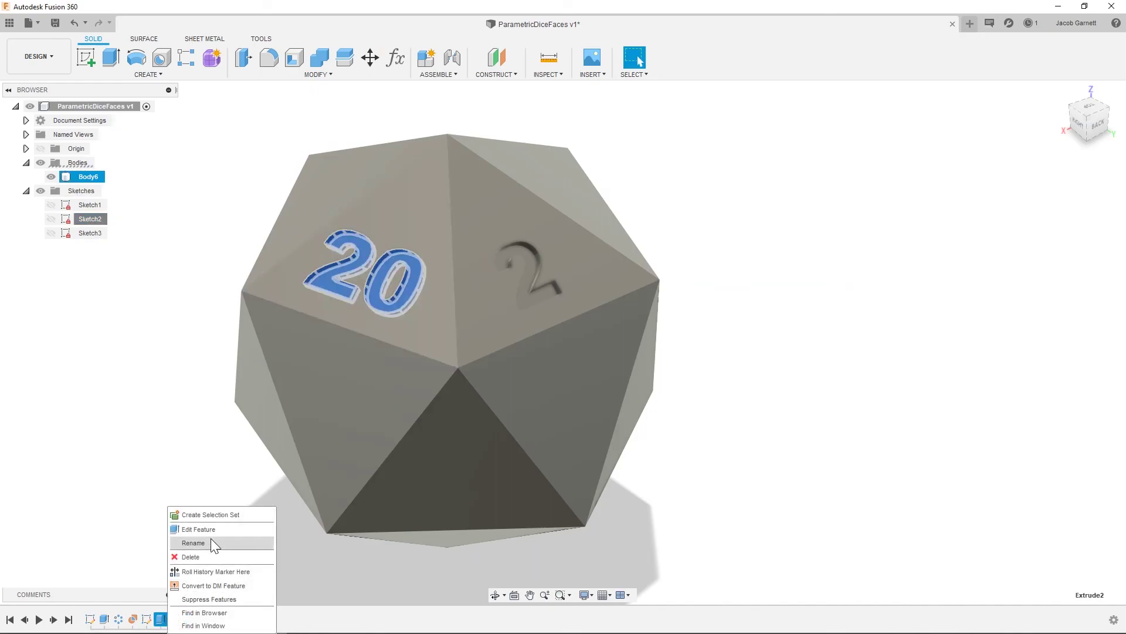
{"action": "left_click", "coordinate": [210, 538]}
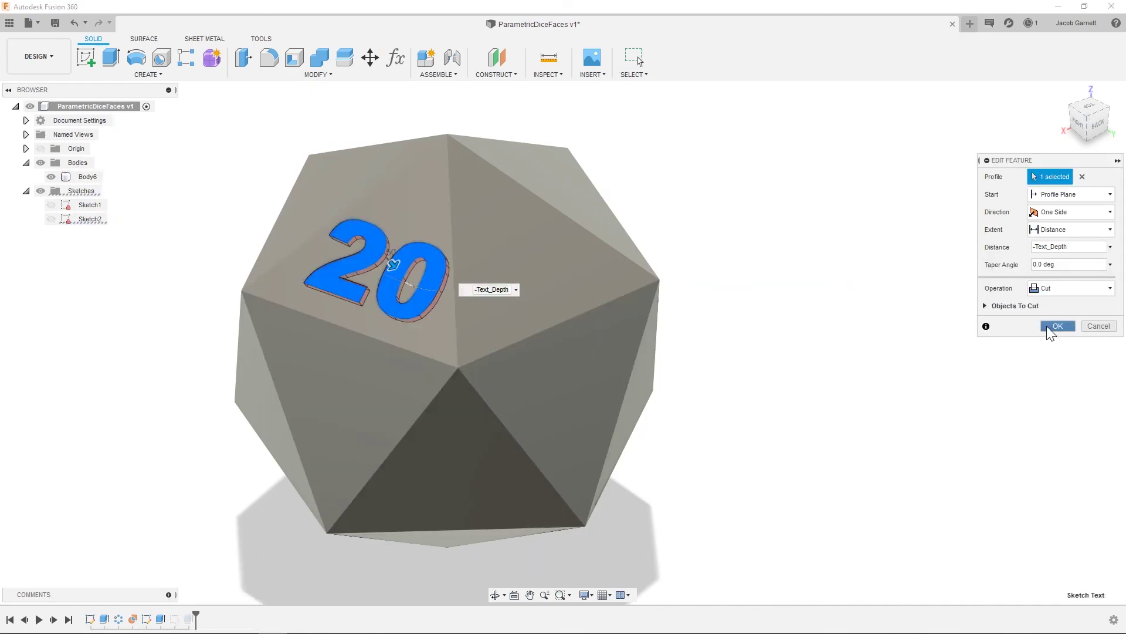
{"action": "left_click", "coordinate": [987, 394]}
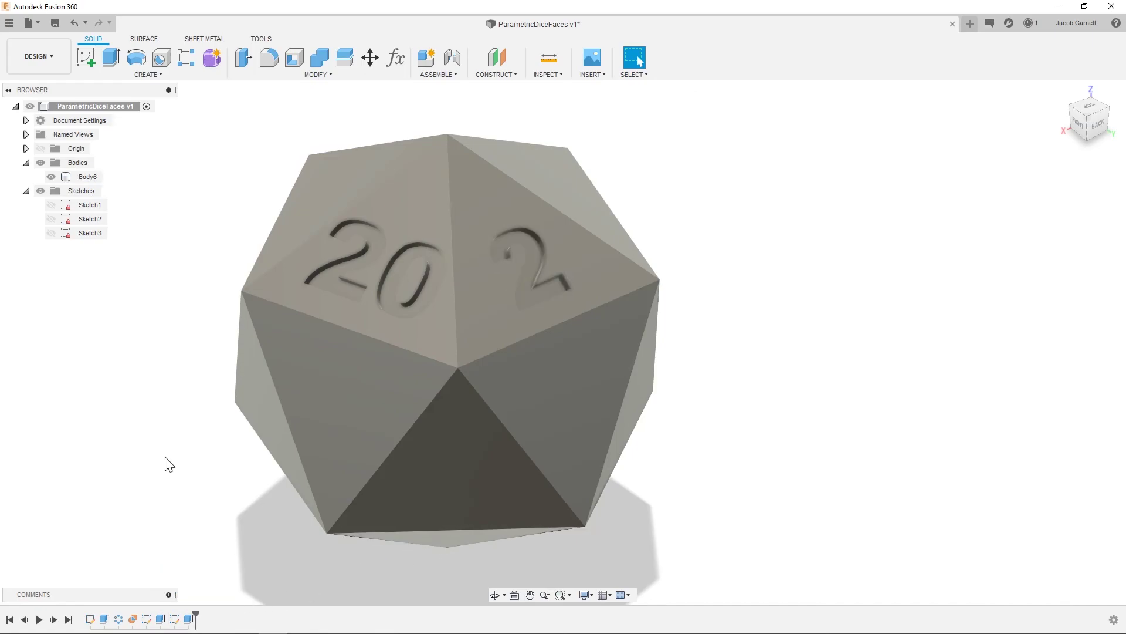
- Leave the 2 text sketch hidden and orbit to view the recessed numbers
{"action": "left_click", "coordinate": [51, 233]}
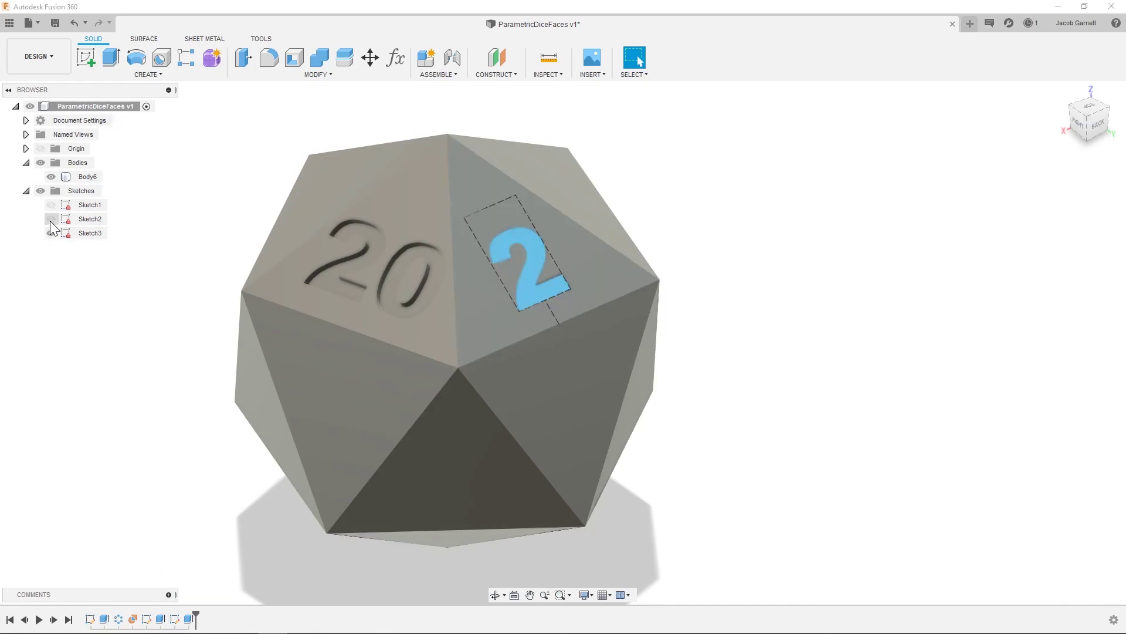
{"action": "left_click", "coordinate": [51, 233]}
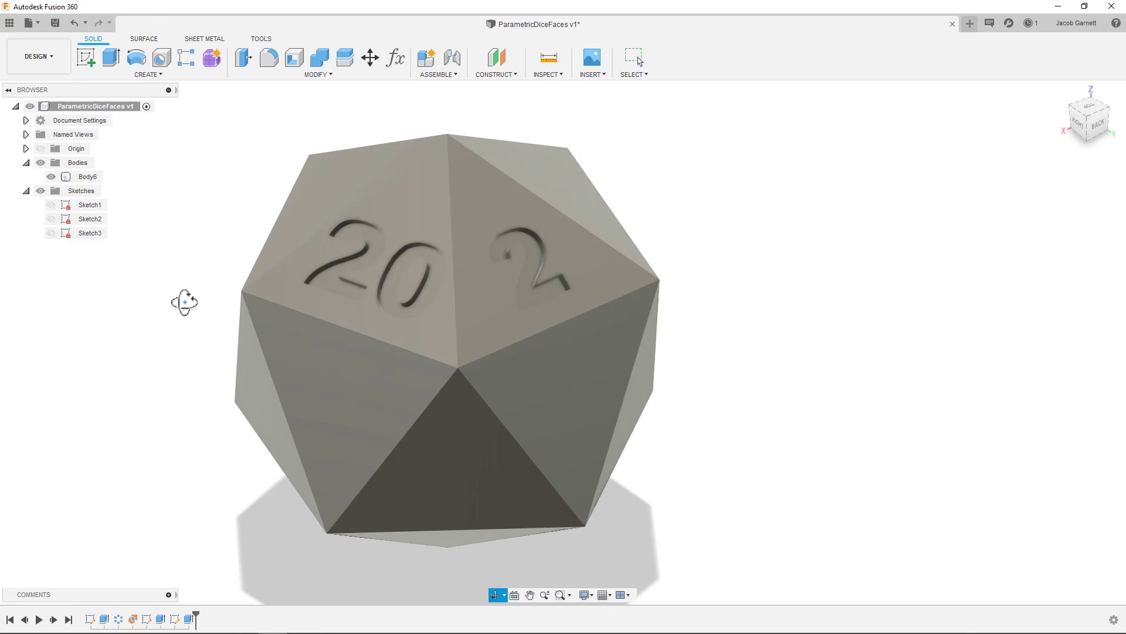
{"action": "middle_click_drag", "start_coordinate": [181, 301], "coordinate": [205, 314], "text": "shift"}
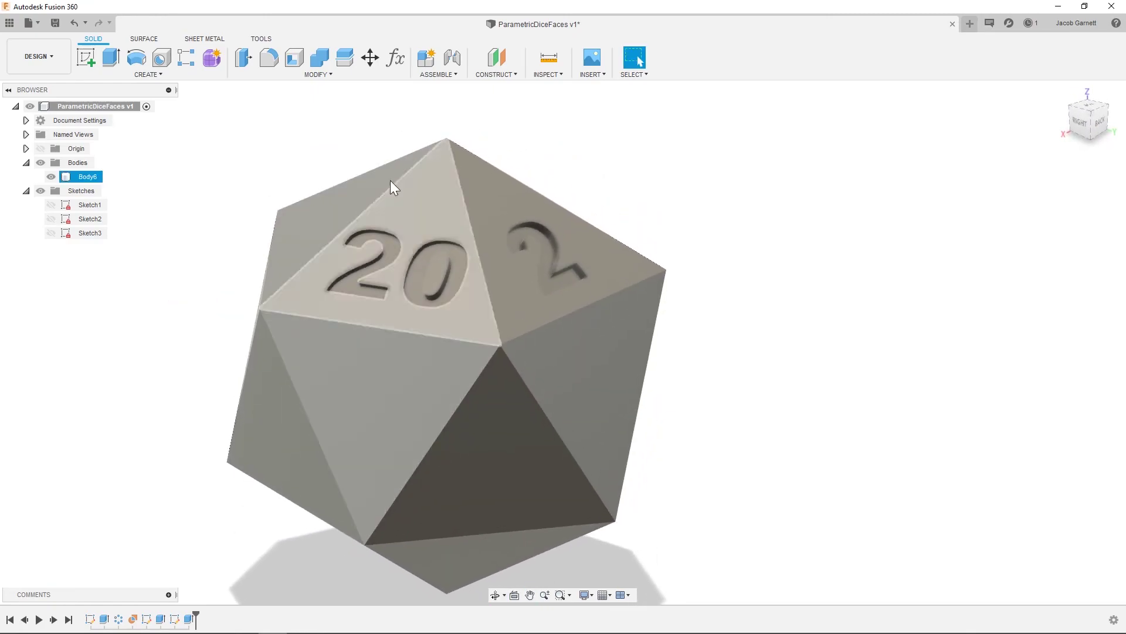